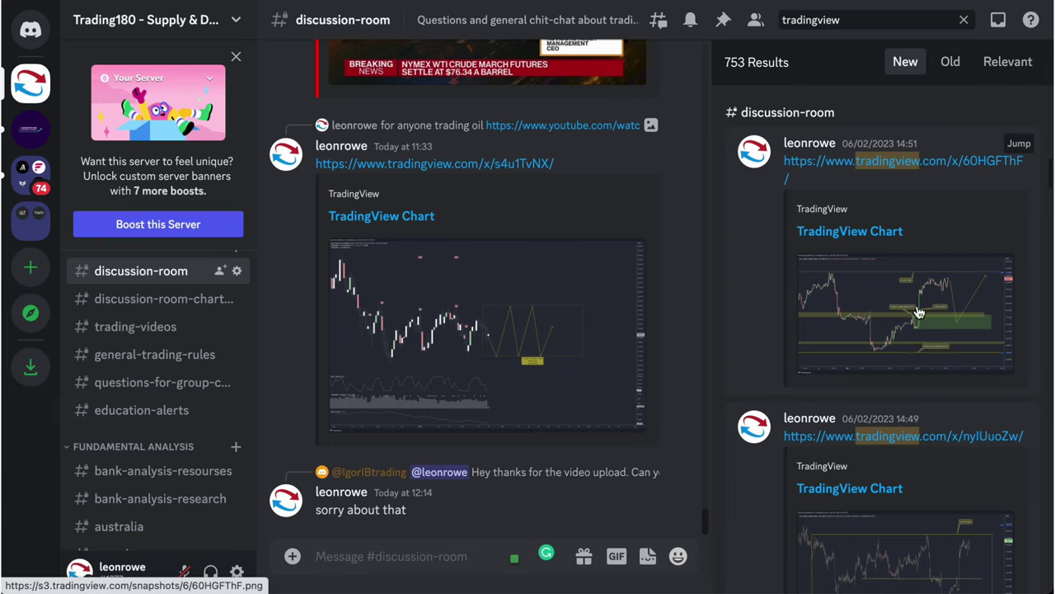
Open the chart message of 06/02/2023 14:51 from the "tradingview" search results and look through the neighbouring results.
{"action": "left_click", "coordinate": [850, 19]}
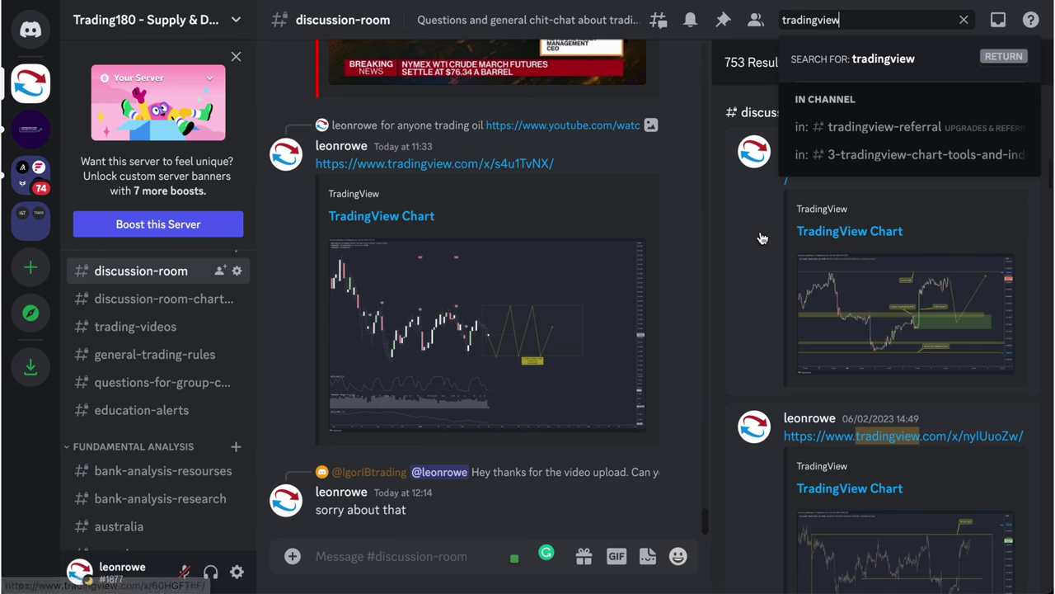
{"action": "left_click", "coordinate": [801, 272]}
{"action": "scroll", "coordinate": [808, 273], "scroll_direction": "down", "scroll_amount": 5}
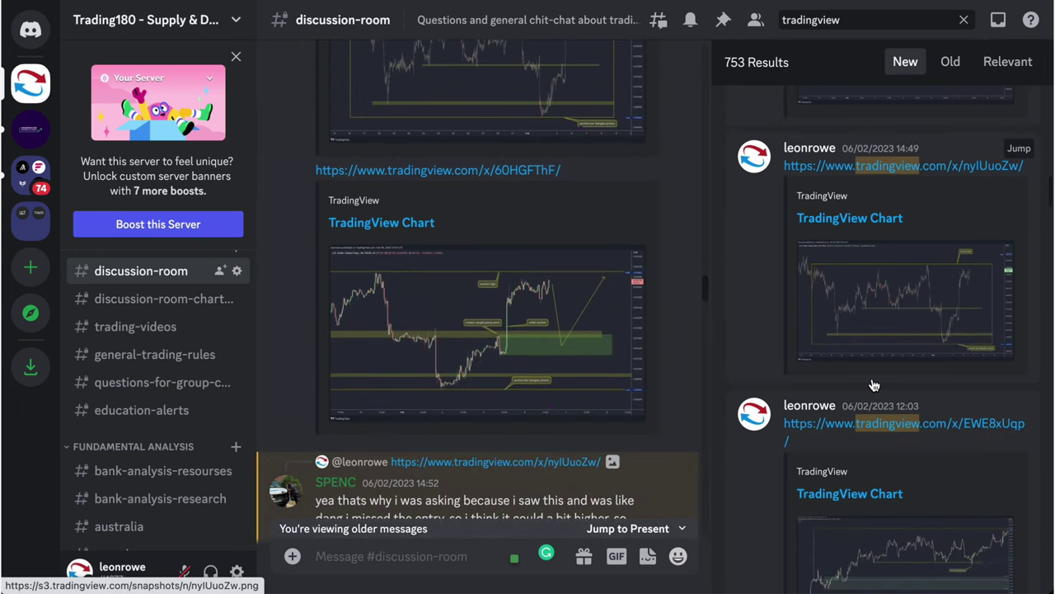
{"action": "scroll", "coordinate": [871, 287], "scroll_direction": "down", "scroll_amount": 10}
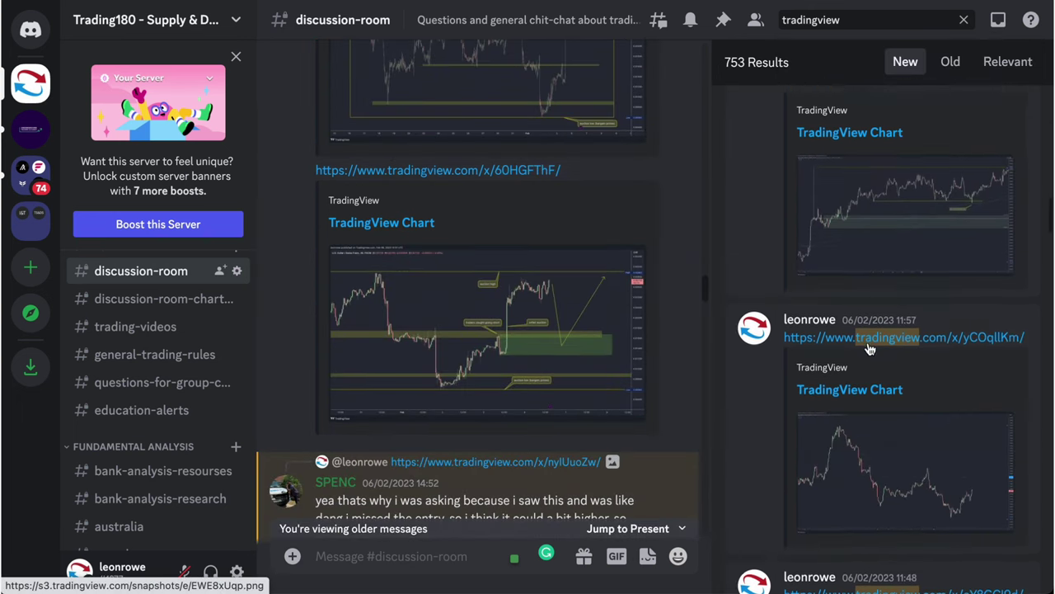
{"action": "scroll", "coordinate": [899, 445], "scroll_direction": "down", "scroll_amount": 5}
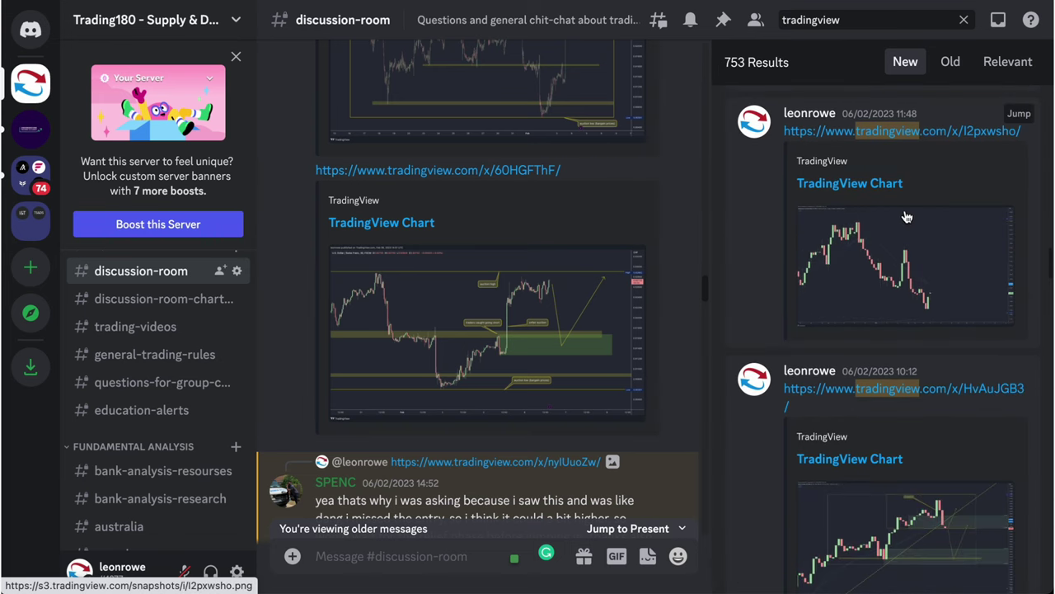
{"action": "scroll", "coordinate": [825, 275], "scroll_direction": "up", "scroll_amount": 6}
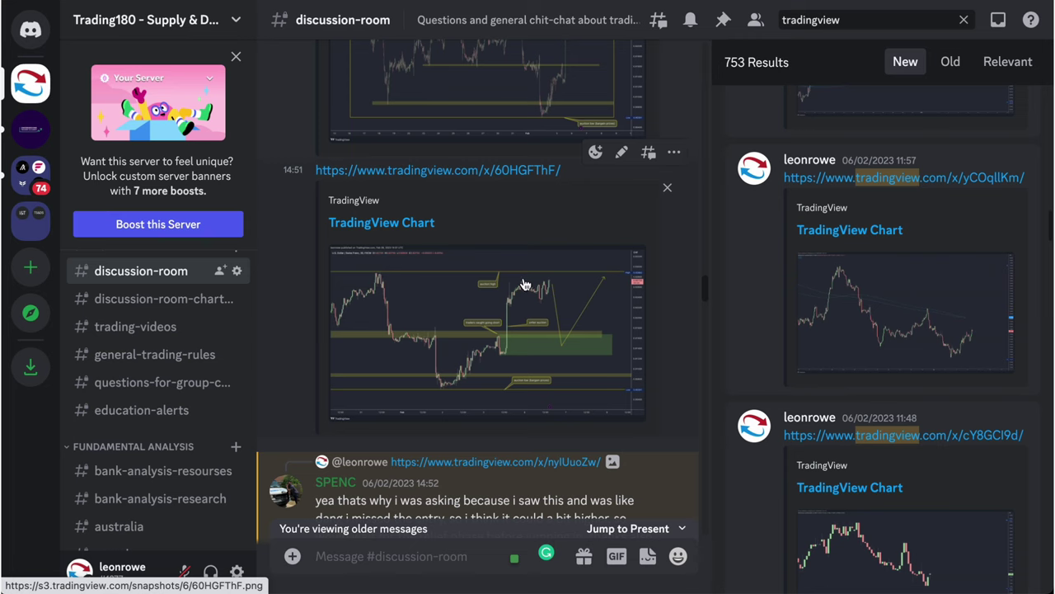
Read back through the discussion-room conversation to the question posted 06/02/2023 13:53 about where to enter the trade.
{"action": "scroll", "coordinate": [559, 332], "scroll_direction": "up", "scroll_amount": 4}
{"action": "scroll", "coordinate": [467, 271], "scroll_direction": "up", "scroll_amount": 3}
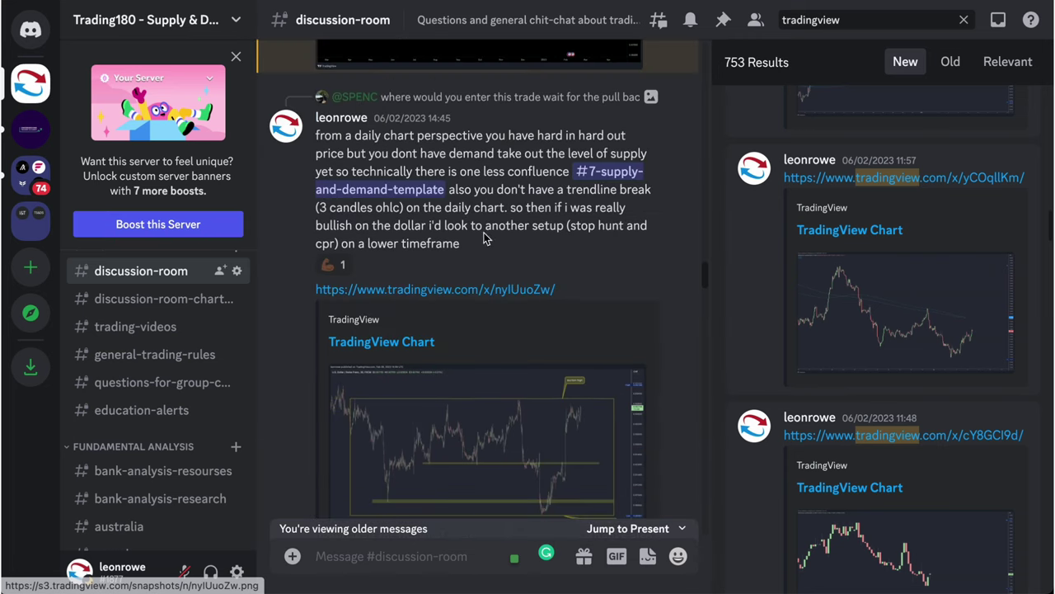
{"action": "scroll", "coordinate": [517, 204], "scroll_direction": "up", "scroll_amount": 3}
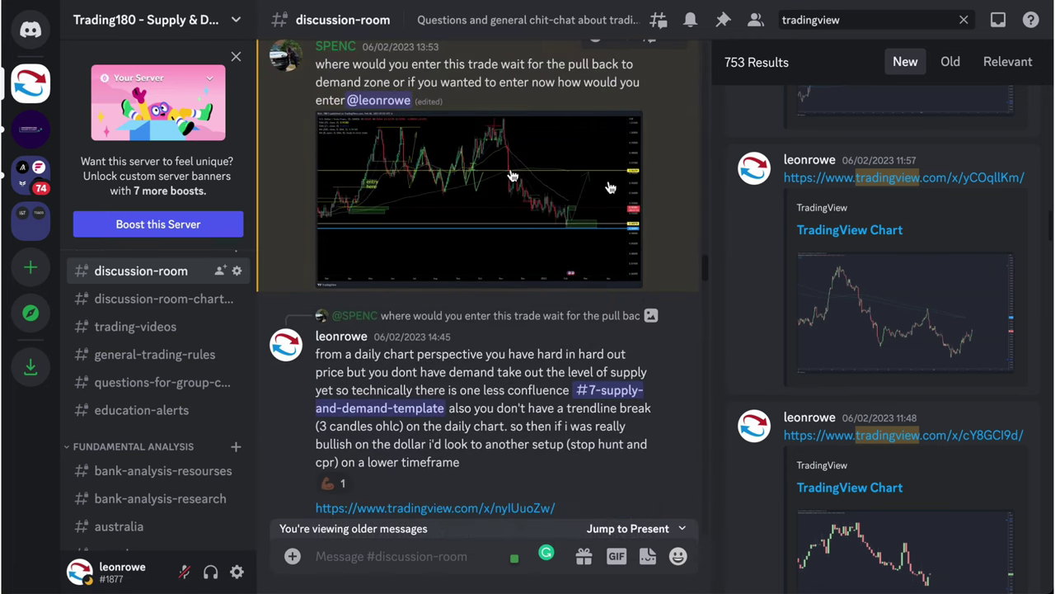
{"action": "scroll", "coordinate": [470, 293], "scroll_direction": "up", "scroll_amount": 3}
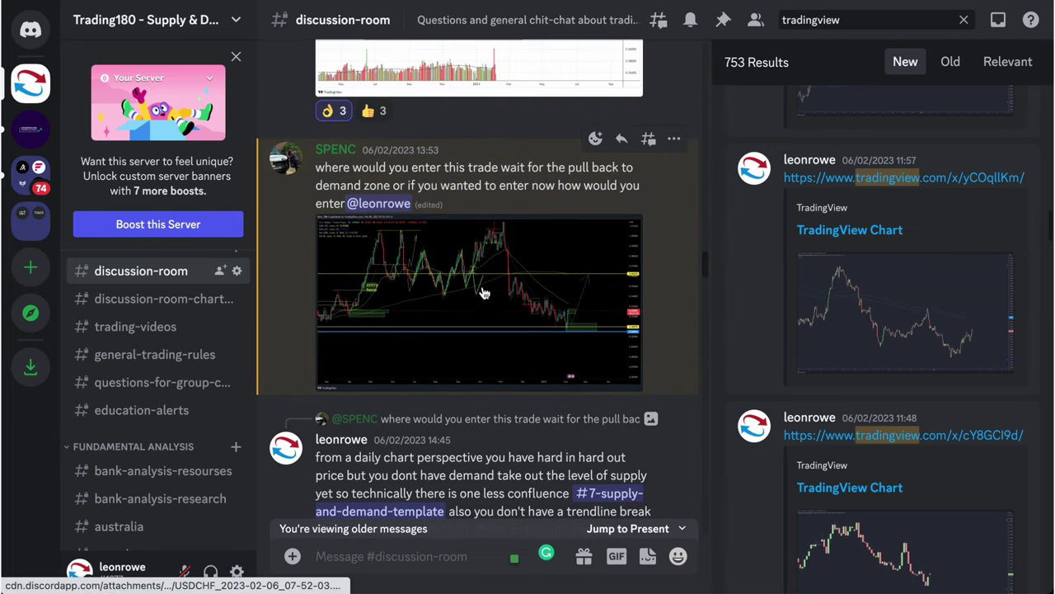
View the enlarged U.S. Dollar / Swiss Franc chart snapshot from the 14:51 search result, and close it.
{"action": "scroll", "coordinate": [913, 262], "scroll_direction": "up", "scroll_amount": 5}
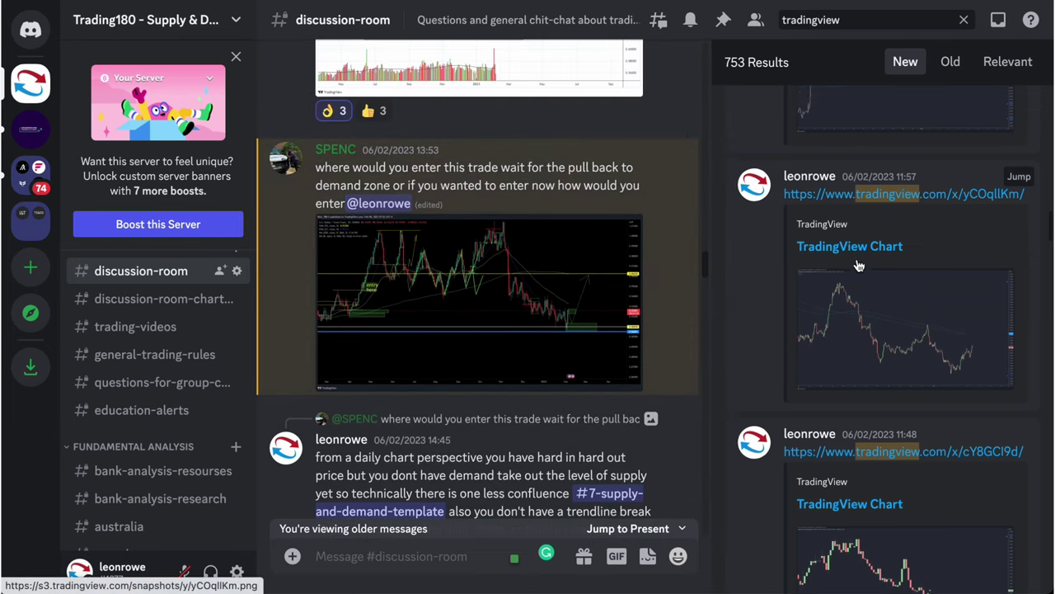
{"action": "scroll", "coordinate": [914, 262], "scroll_direction": "up", "scroll_amount": 1}
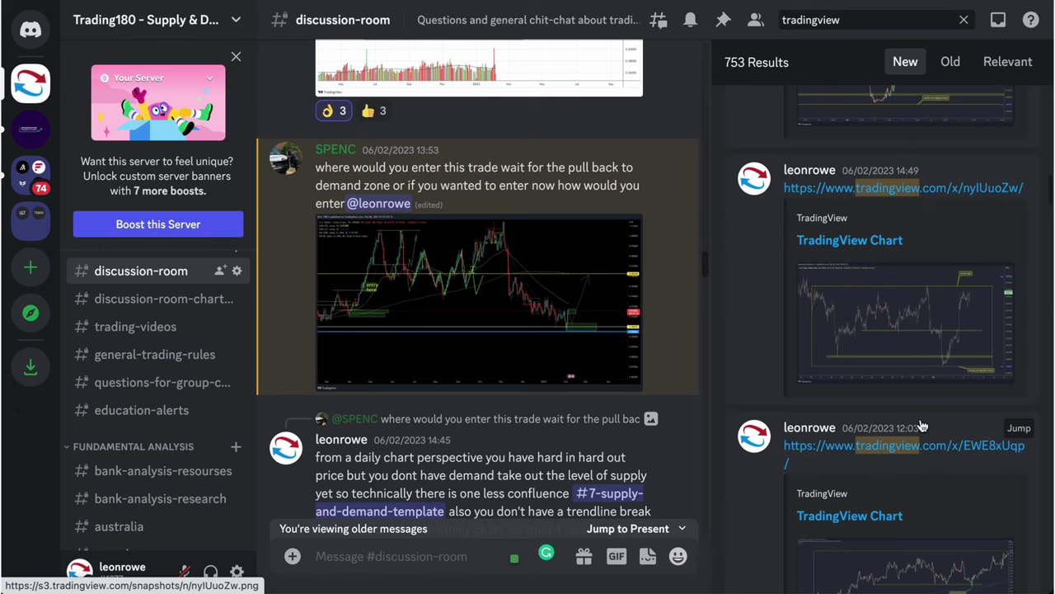
{"action": "scroll", "coordinate": [922, 425], "scroll_direction": "up", "scroll_amount": 3}
{"action": "left_click", "coordinate": [870, 250]}
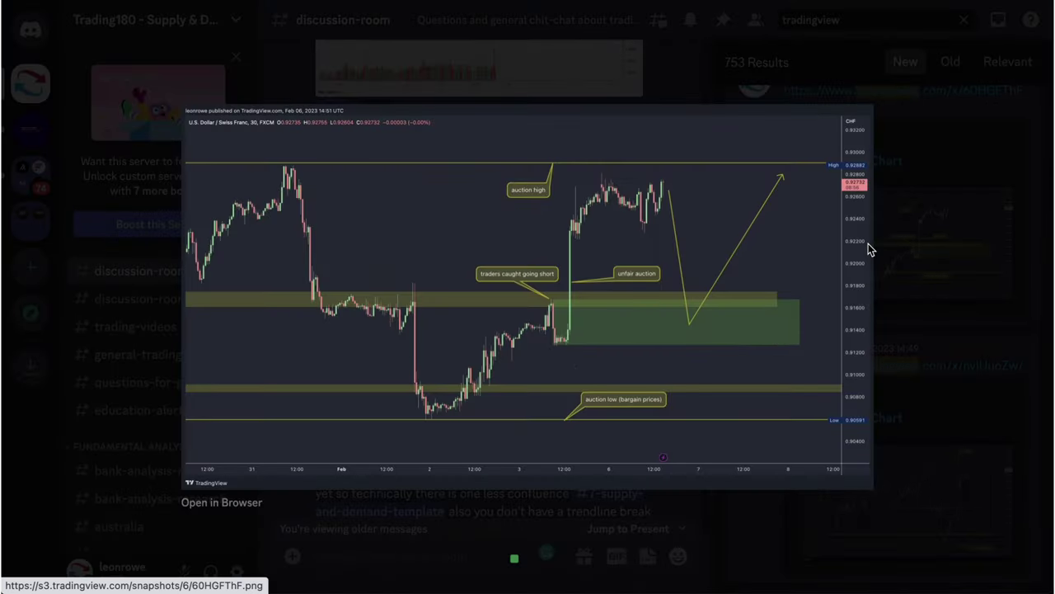
{"action": "left_click", "coordinate": [248, 502]}
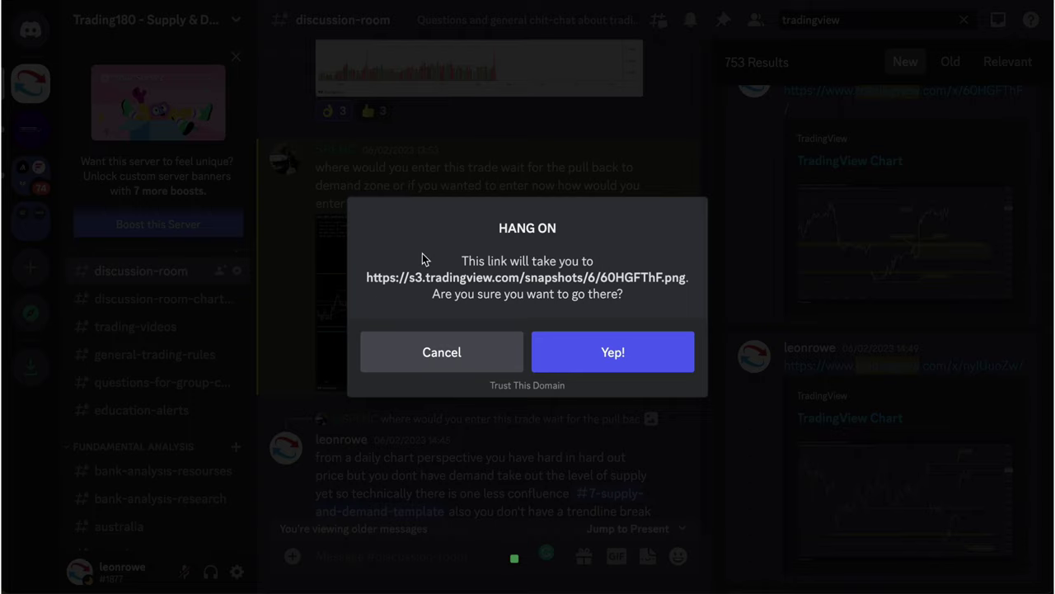
{"action": "left_click", "coordinate": [495, 342]}
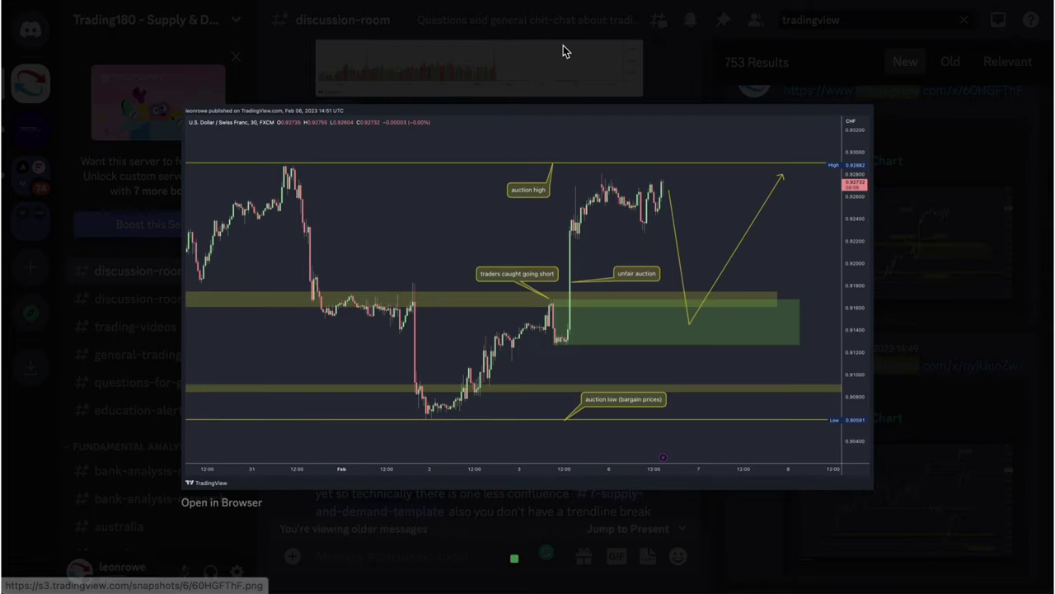
{"action": "left_click", "coordinate": [563, 47]}
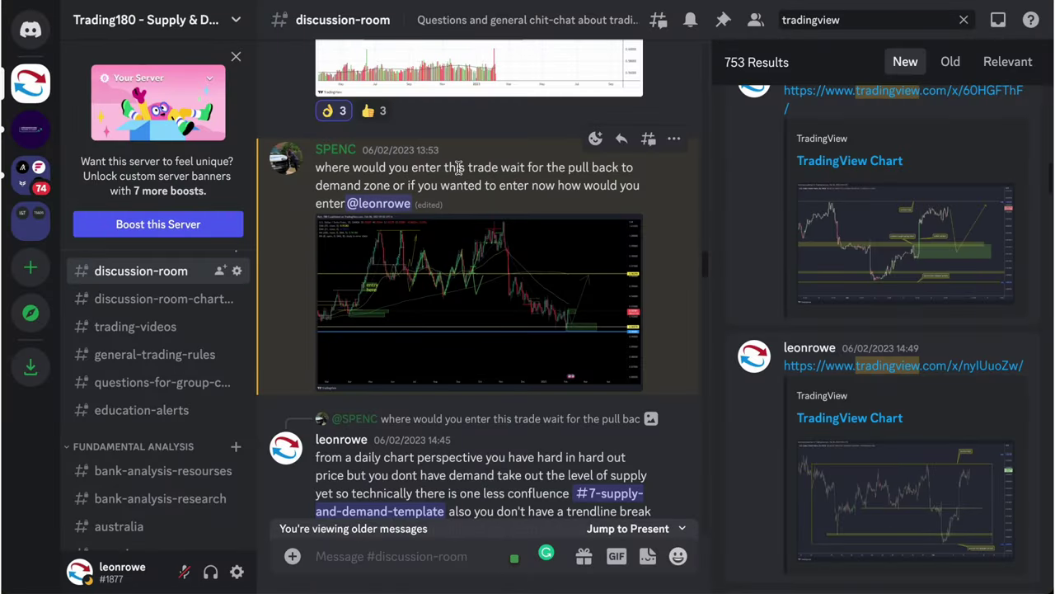
{"action": "scroll", "coordinate": [462, 222], "scroll_direction": "up", "scroll_amount": 4}
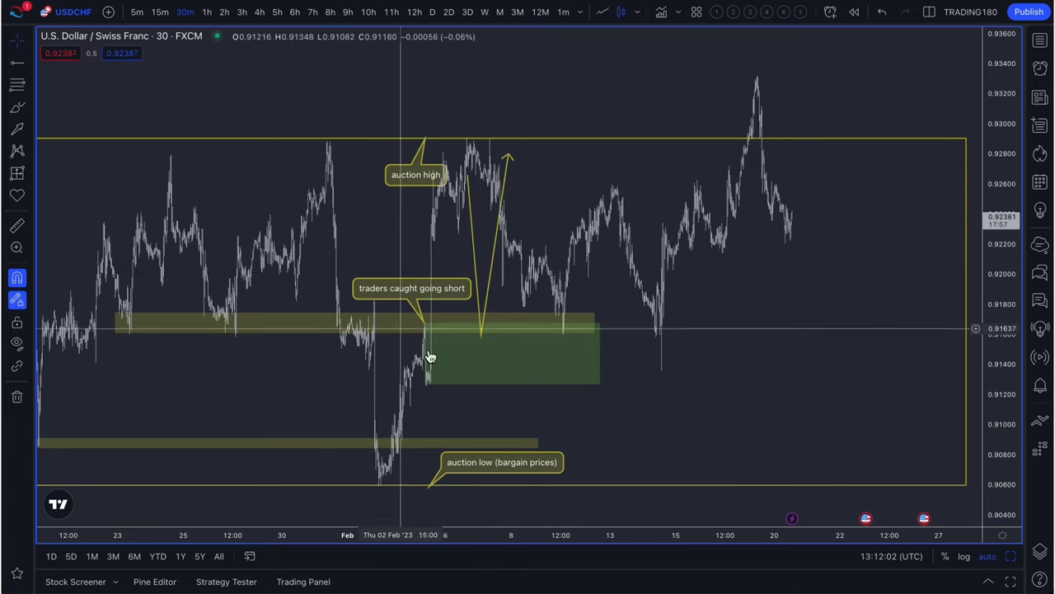
Switch to TradingView and examine how price on the 30-minute USDCHF chart behaved around the green demand zone.
{"action": "scroll", "coordinate": [714, 297], "scroll_direction": "down", "scroll_amount": 2}
{"action": "scroll", "coordinate": [714, 296], "scroll_direction": "up", "scroll_amount": 2}
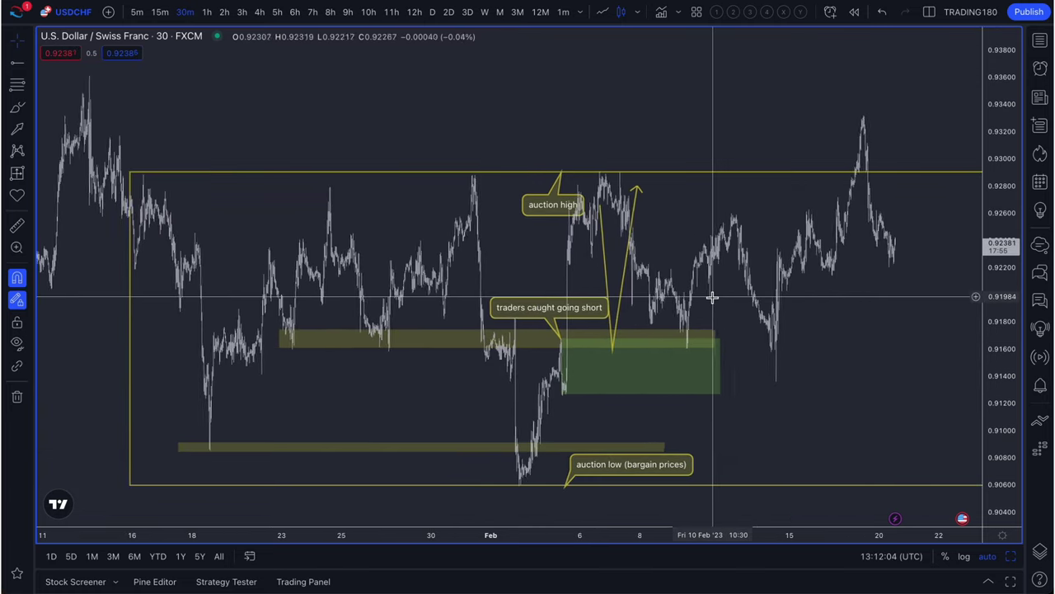
{"action": "scroll", "coordinate": [633, 289], "scroll_direction": "up", "scroll_amount": 2}
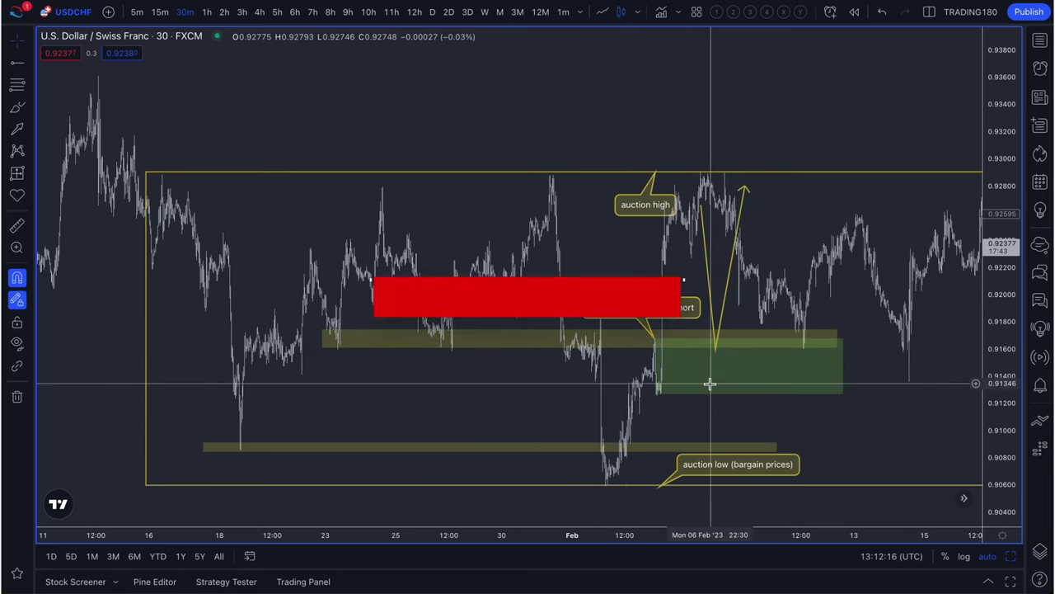
{"action": "scroll", "coordinate": [709, 382], "scroll_direction": "right", "scroll_amount": 2}
{"action": "scroll", "coordinate": [711, 387], "scroll_direction": "up", "scroll_amount": 5}
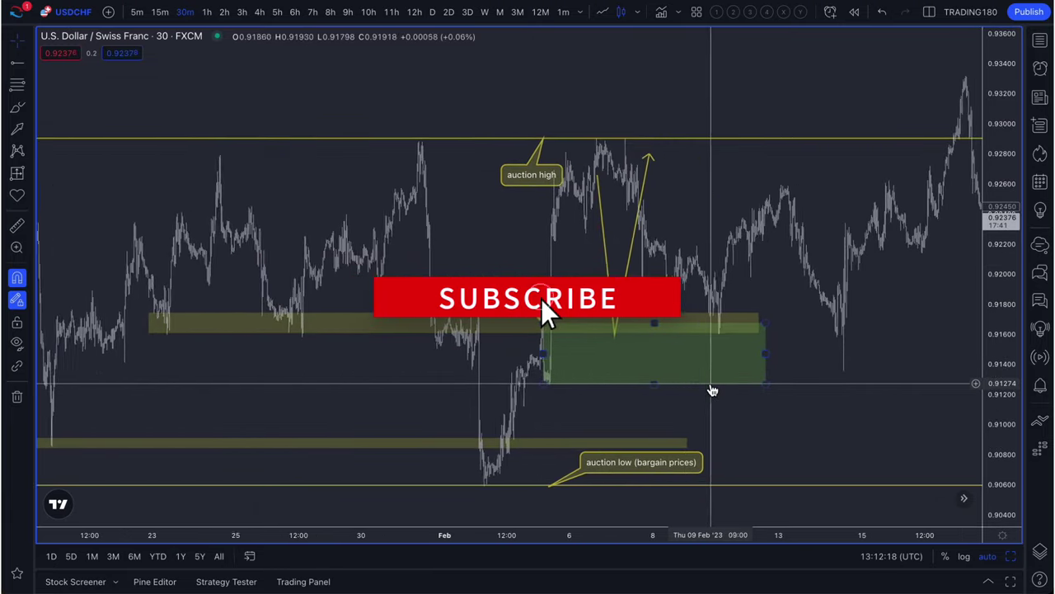
{"action": "scroll", "coordinate": [713, 390], "scroll_direction": "down", "scroll_amount": 4}
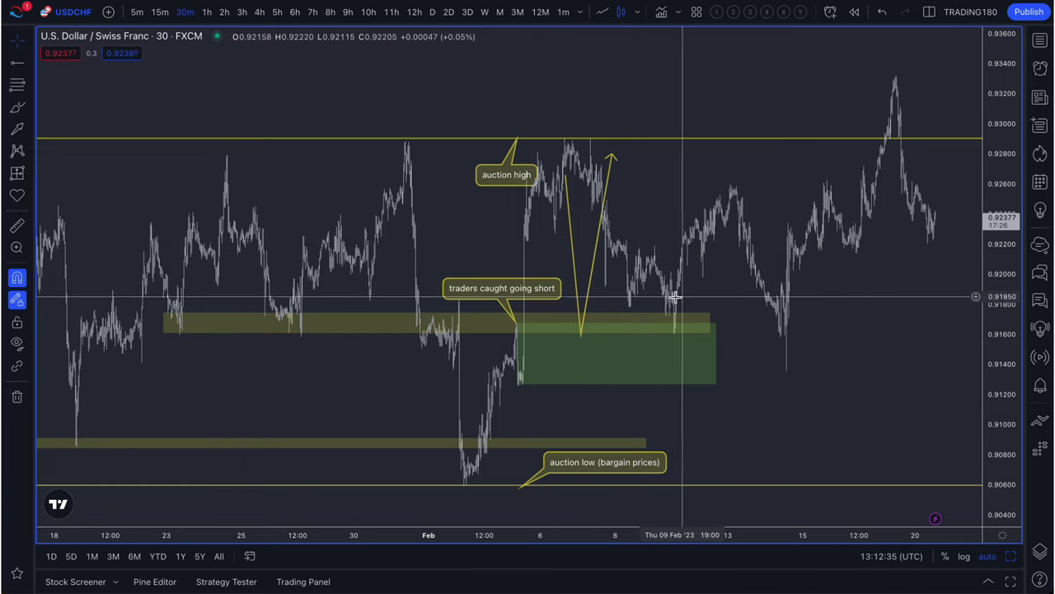
{"action": "left_click_drag", "start_coordinate": [672, 317], "coordinate": [699, 318]}
{"action": "scroll", "coordinate": [699, 318], "scroll_direction": "up", "scroll_amount": 3}
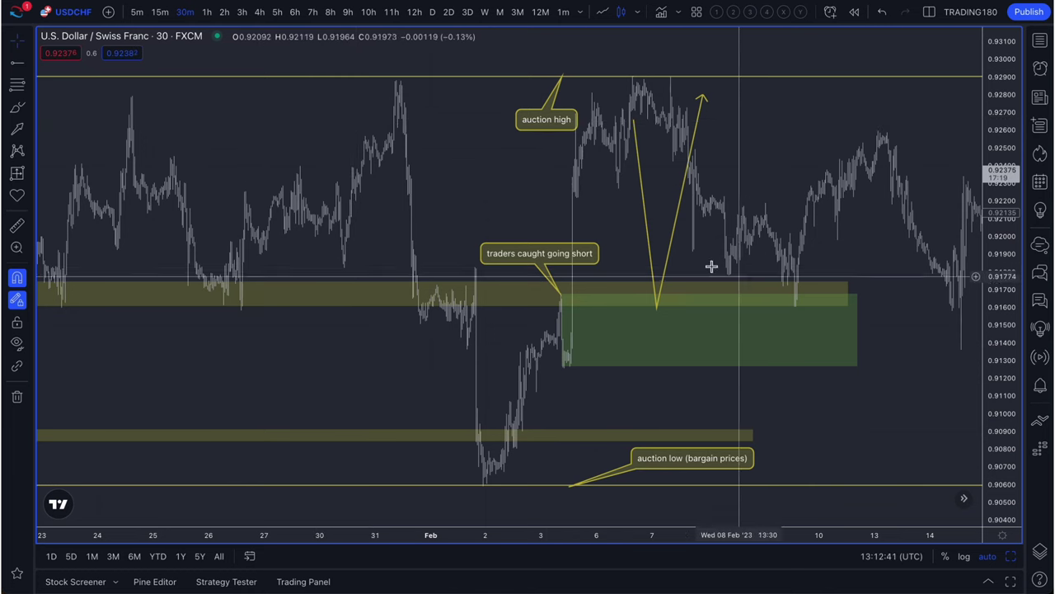
Switch back to Discord and enlarge the 14:51 USDCHF snapshot once more to compare its projected path.
{"action": "left_click", "coordinate": [637, 122]}
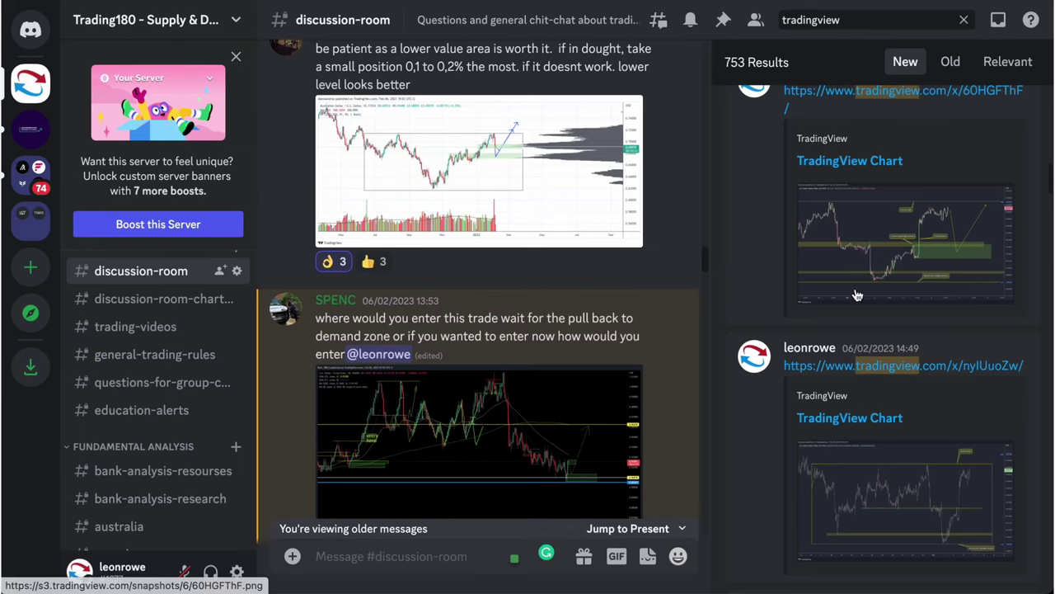
{"action": "left_click", "coordinate": [960, 244]}
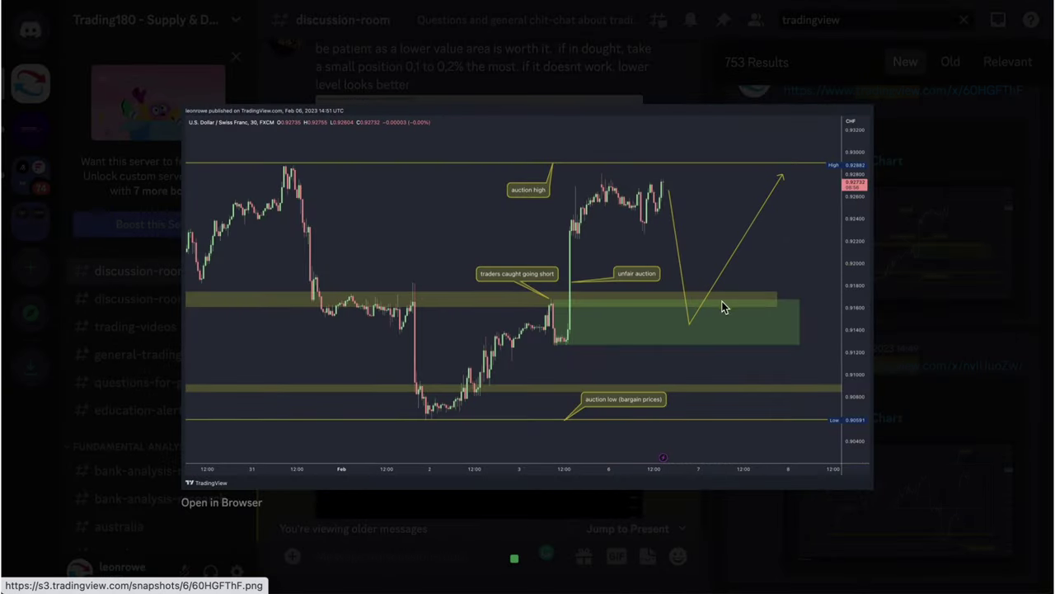
{"action": "left_click", "coordinate": [923, 284]}
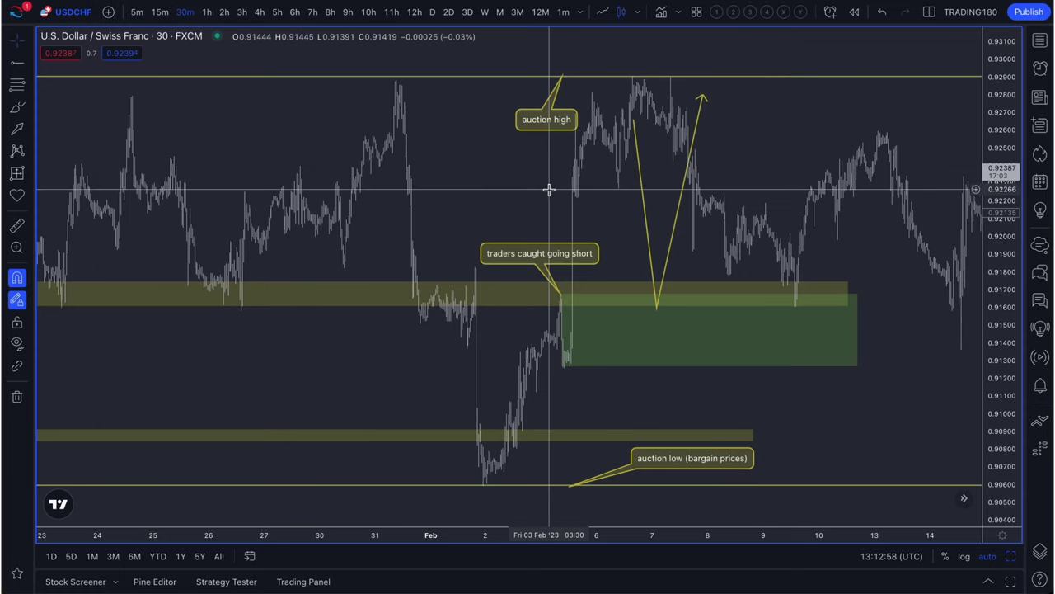
In TradingView, reshape the projected path so its middle point meets the 9 February low and its arrowhead the 13 February high.
{"action": "scroll", "coordinate": [551, 194], "scroll_direction": "up", "scroll_amount": 5}
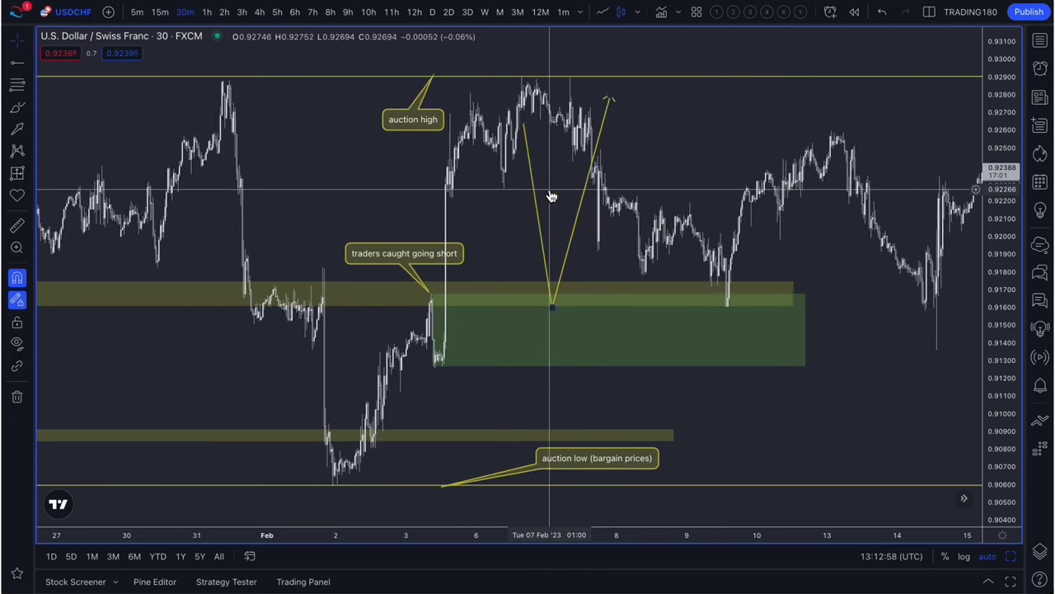
{"action": "scroll", "coordinate": [551, 195], "scroll_direction": "up", "scroll_amount": 2}
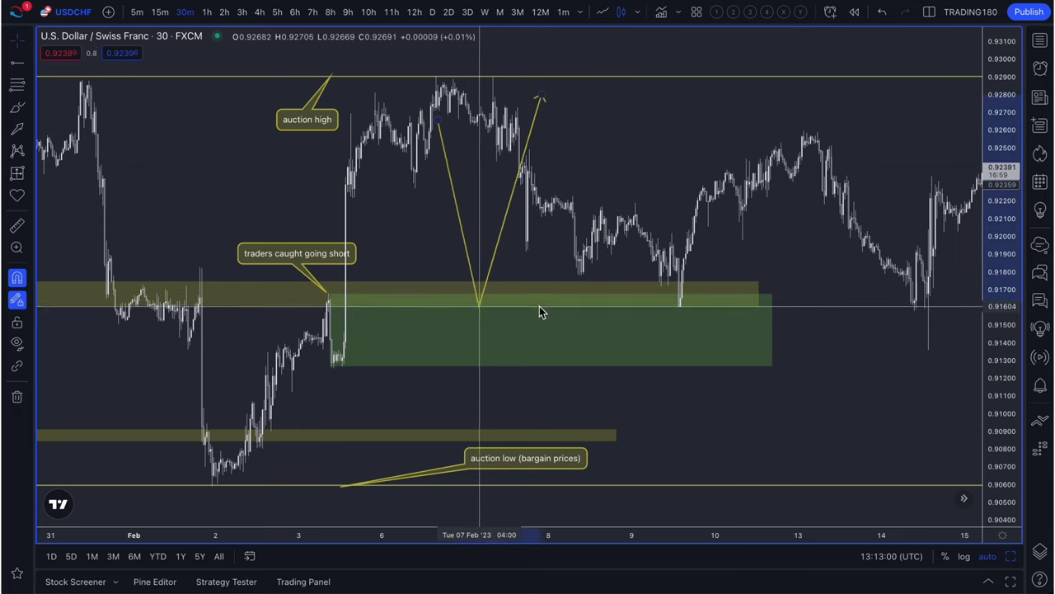
{"action": "left_click_drag", "start_coordinate": [539, 306], "coordinate": [680, 309]}
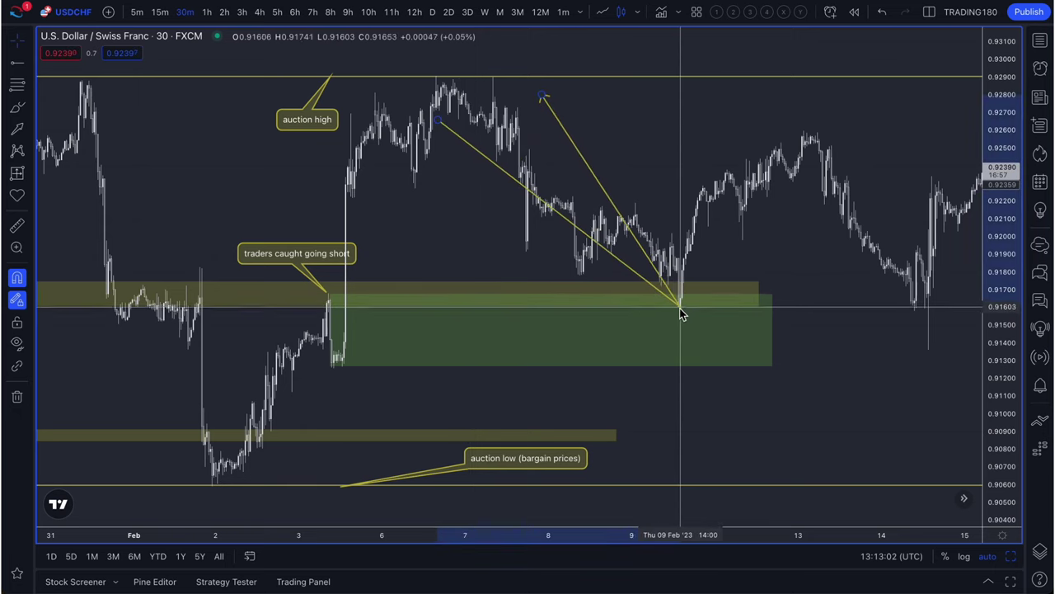
{"action": "left_click_drag", "start_coordinate": [543, 99], "coordinate": [819, 125]}
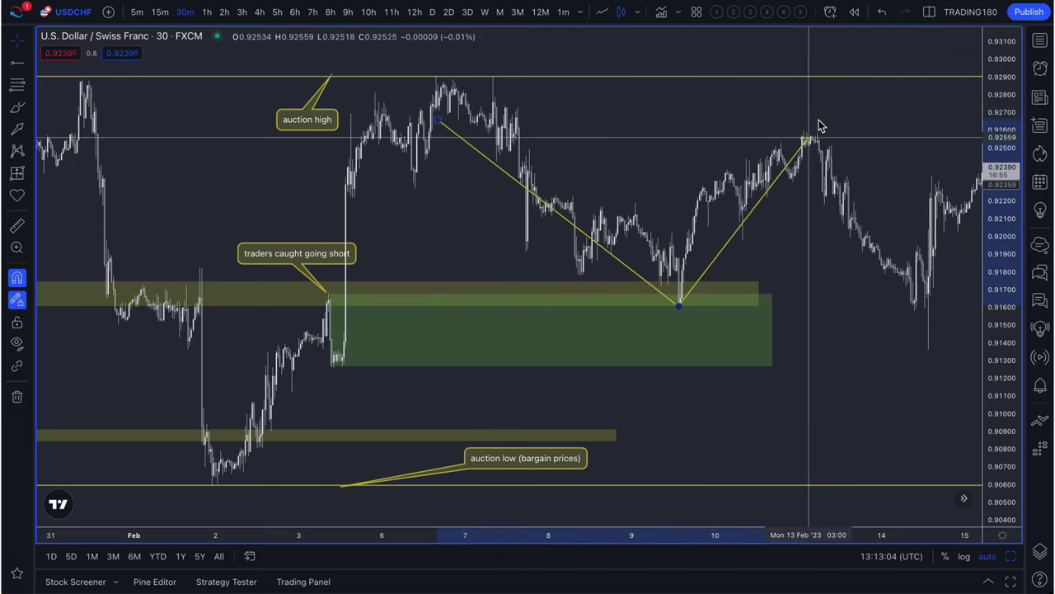
Examine the January and early February price action along the upper yellow zone and the green demand zone.
{"action": "scroll", "coordinate": [561, 250], "scroll_direction": "down", "scroll_amount": 2}
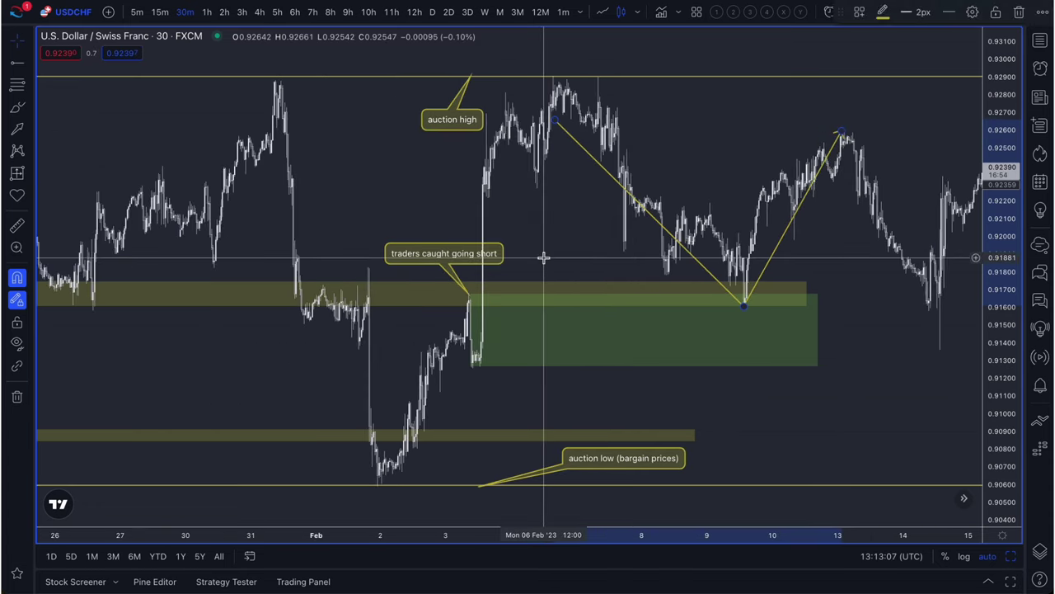
{"action": "scroll", "coordinate": [544, 264], "scroll_direction": "left", "scroll_amount": 5}
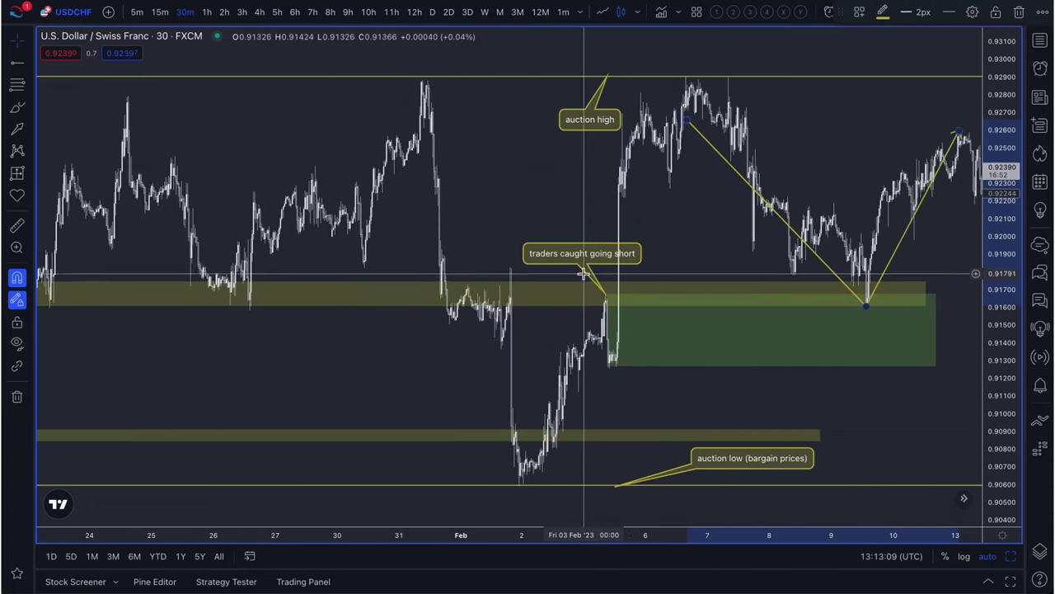
{"action": "left_click", "coordinate": [681, 299]}
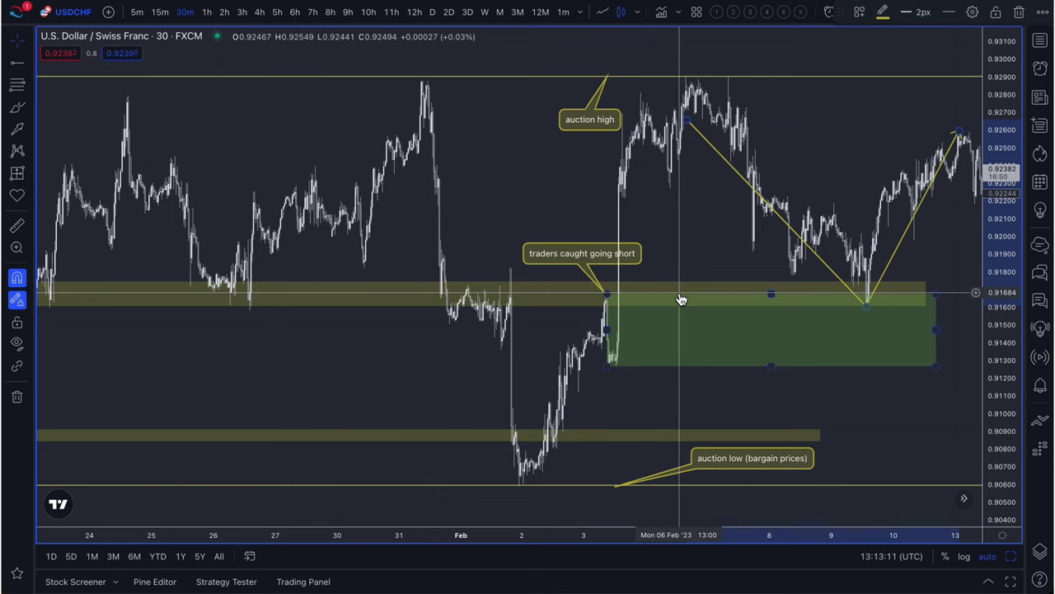
{"action": "left_click", "coordinate": [376, 303]}
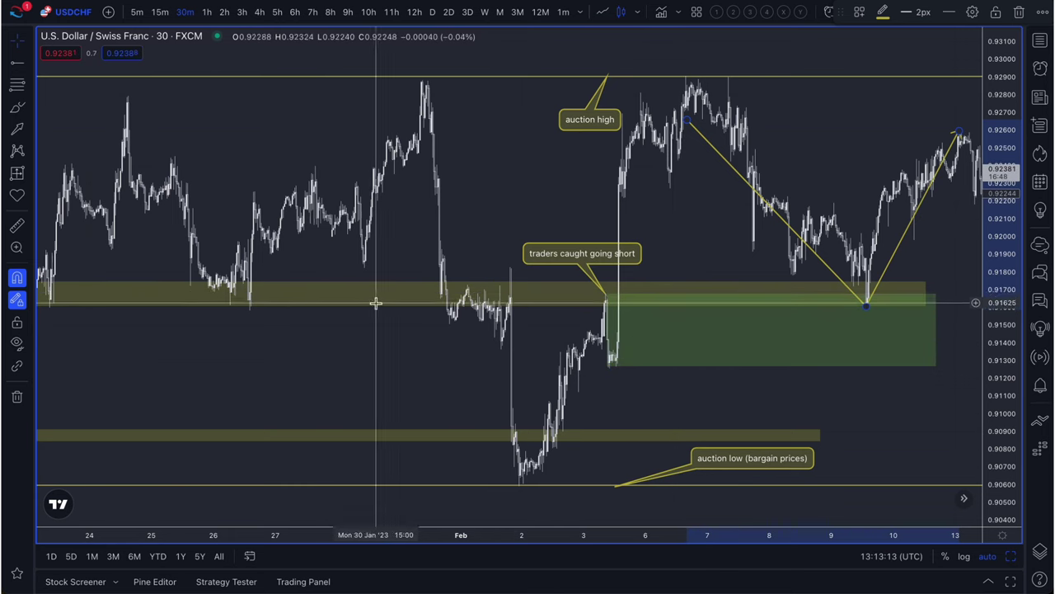
{"action": "scroll", "coordinate": [113, 306], "scroll_direction": "down", "scroll_amount": 2}
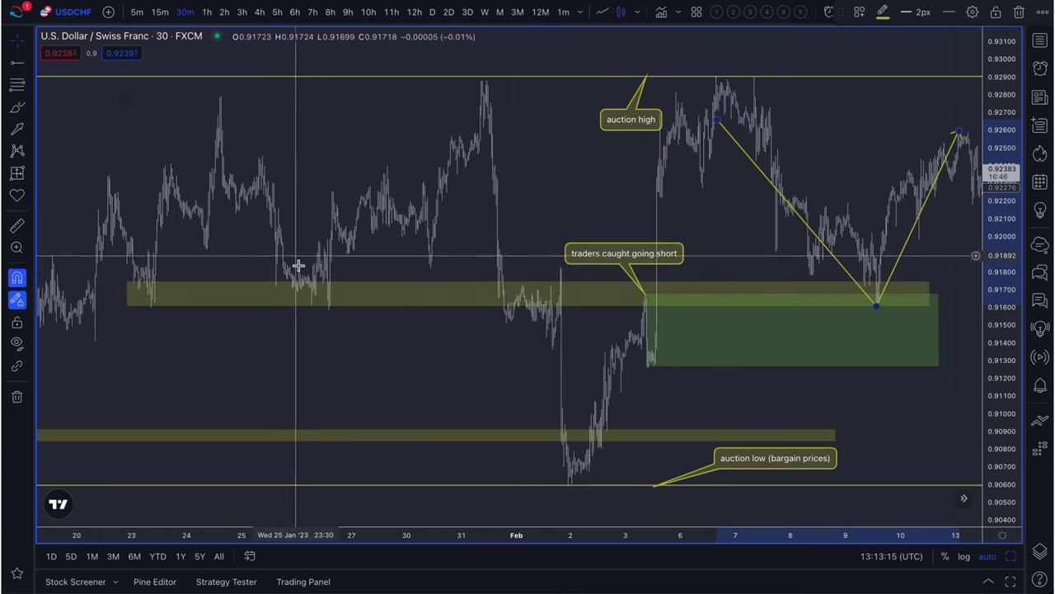
{"action": "left_click", "coordinate": [426, 287]}
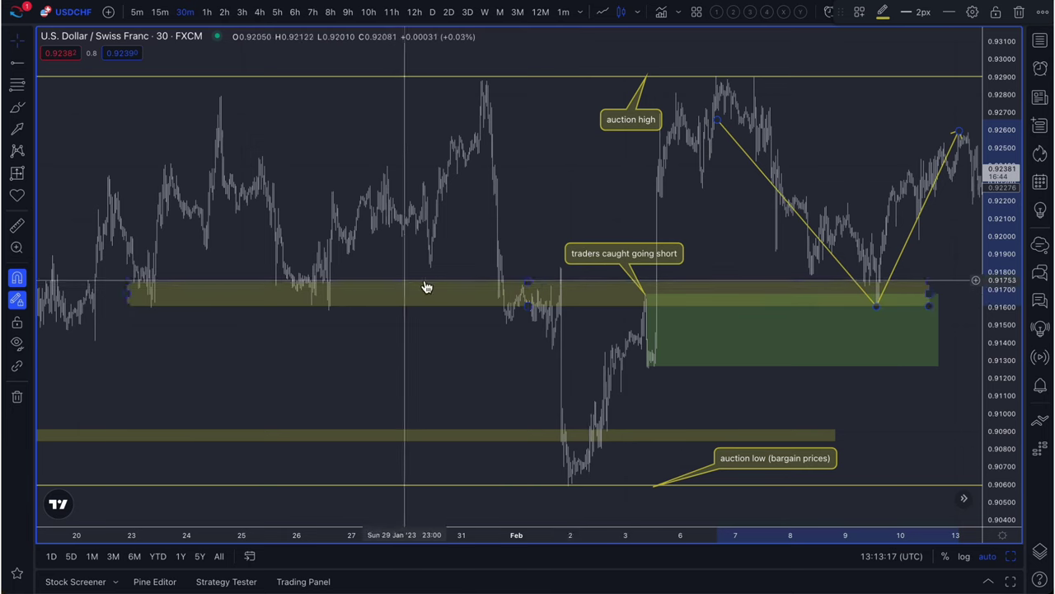
Move the "traders caught going short" callout away from the sharp rise, to the earlier side of the 3 February peak.
{"action": "scroll", "coordinate": [738, 291], "scroll_direction": "up", "scroll_amount": 3}
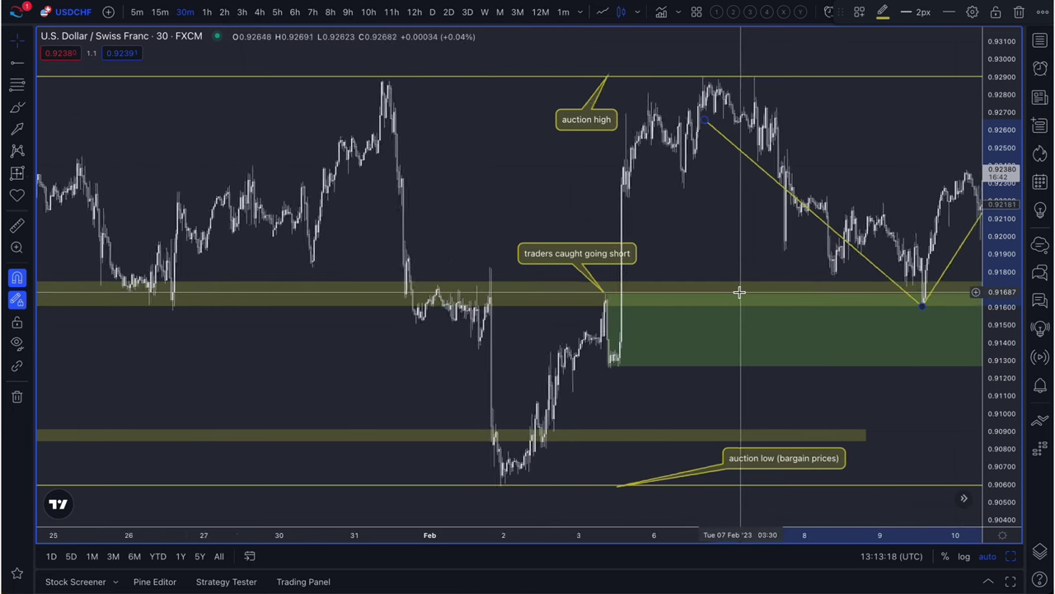
{"action": "scroll", "coordinate": [740, 292], "scroll_direction": "up", "scroll_amount": 2}
{"action": "left_click", "coordinate": [495, 268]}
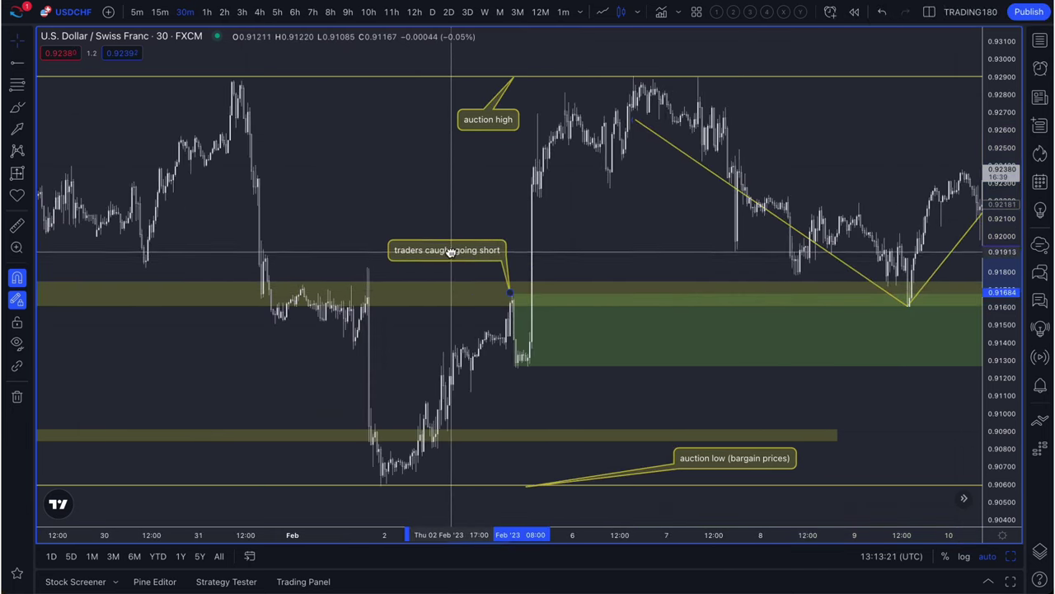
Nudge the "traders caught going short" callout slightly up and farther from the 3 February peak.
{"action": "left_click_drag", "start_coordinate": [449, 249], "coordinate": [440, 244]}
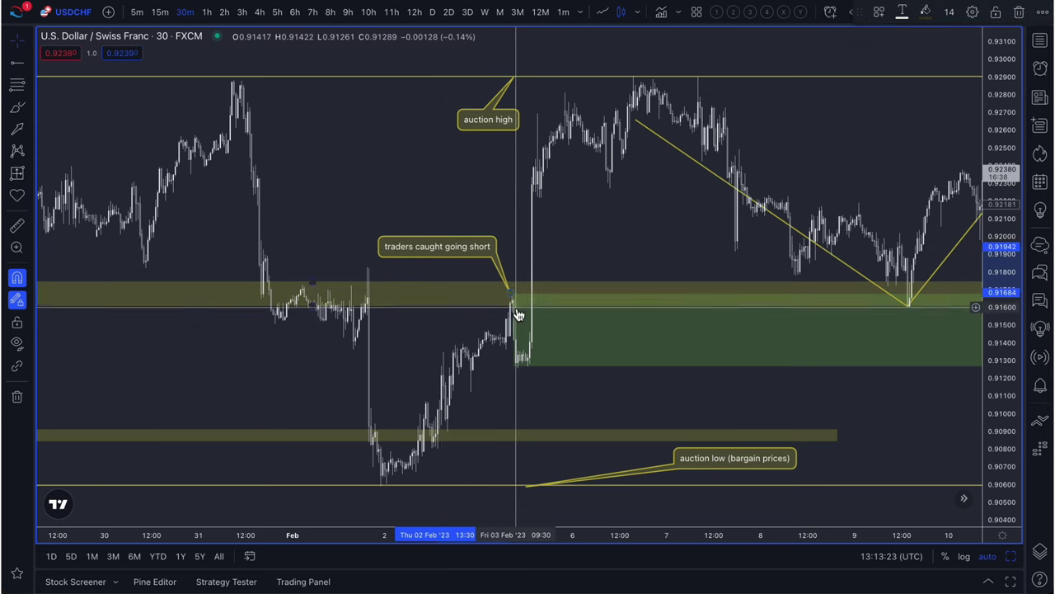
Brush circles and down arrows on the 1 and 3 February peaks, with a line joining them and a C in the green zone.
{"action": "left_click", "coordinate": [17, 111]}
{"action": "left_click_drag", "start_coordinate": [368, 276], "coordinate": [348, 335]}
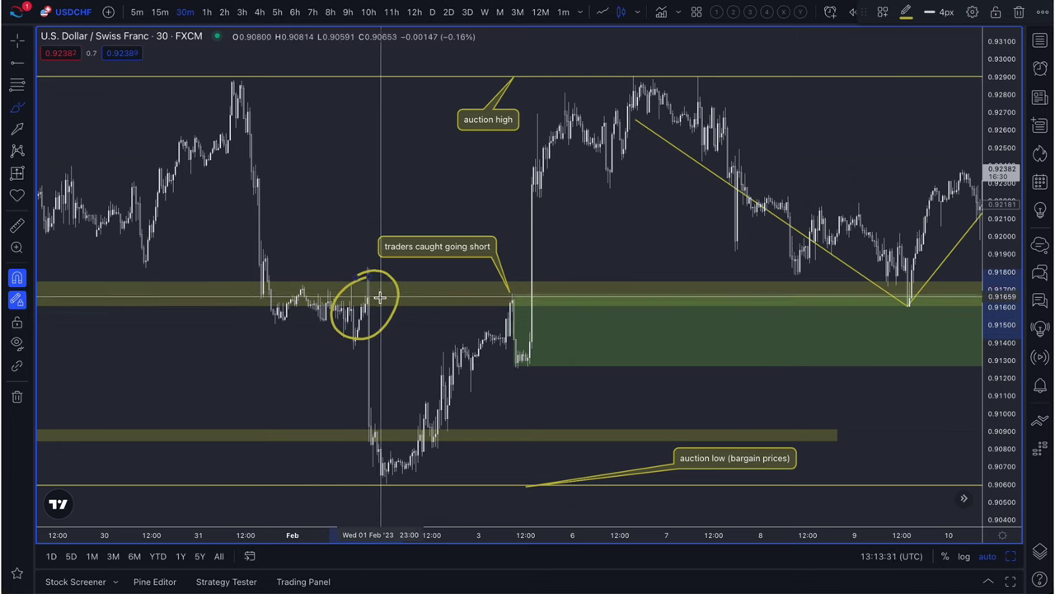
{"action": "mouse_move", "coordinate": [380, 297]}
{"action": "left_mouse_down"}
{"action": "mouse_move", "coordinate": [393, 422]}
{"action": "mouse_move", "coordinate": [405, 404]}
{"action": "left_mouse_up"}
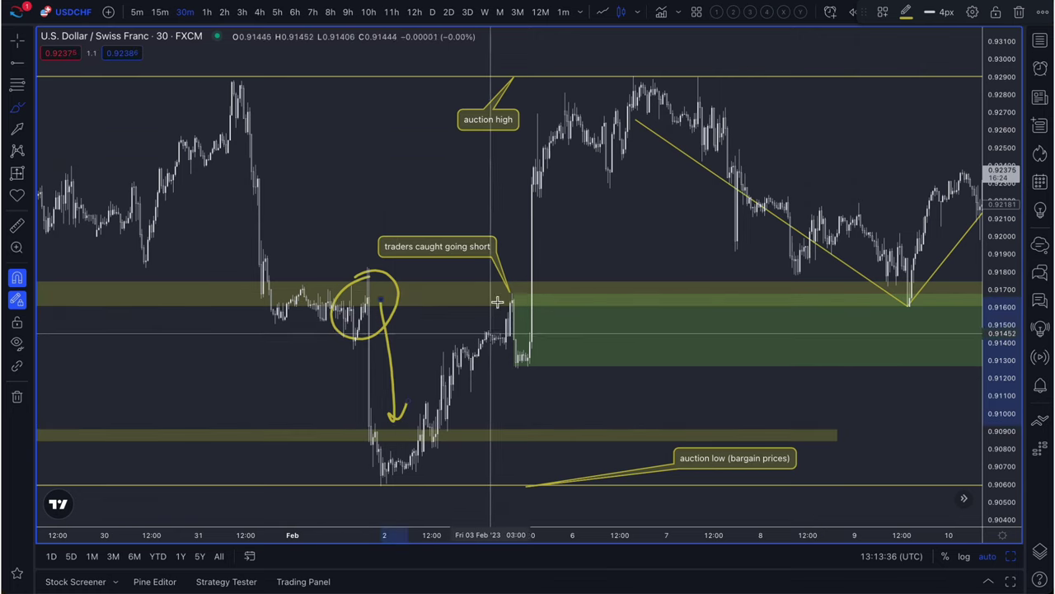
{"action": "mouse_move", "coordinate": [498, 304]}
{"action": "left_mouse_down"}
{"action": "mouse_move", "coordinate": [513, 282]}
{"action": "mouse_move", "coordinate": [539, 371]}
{"action": "mouse_move", "coordinate": [540, 339]}
{"action": "left_mouse_up"}
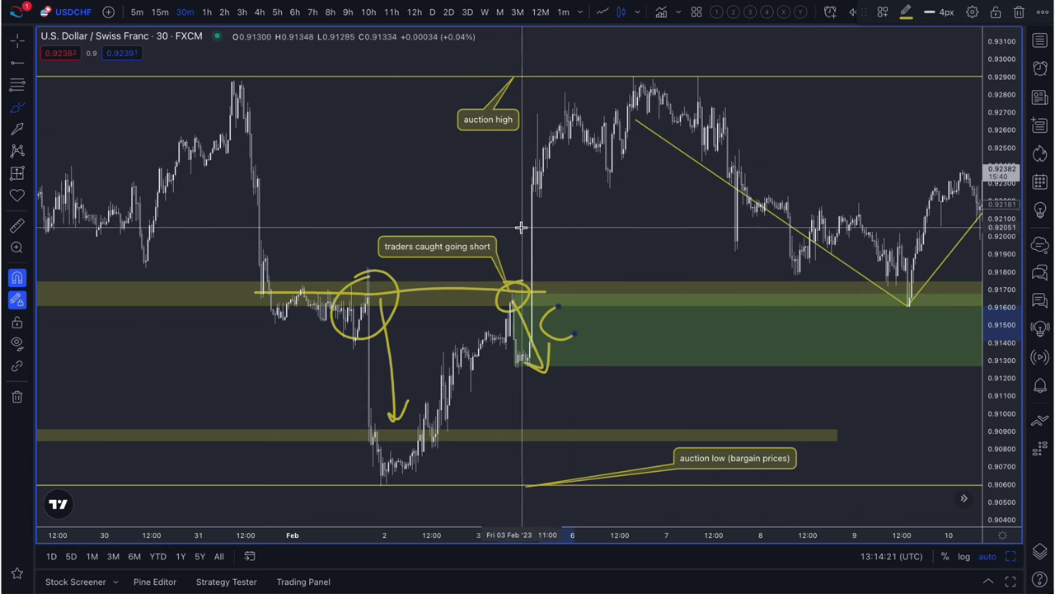
Handwrite a P above the auction high near 6 February and circle the 9 February low at the demand zone.
{"action": "mouse_move", "coordinate": [602, 63]}
{"action": "left_mouse_down"}
{"action": "mouse_move", "coordinate": [601, 99]}
{"action": "mouse_move", "coordinate": [607, 30]}
{"action": "mouse_move", "coordinate": [592, 58]}
{"action": "left_mouse_up"}
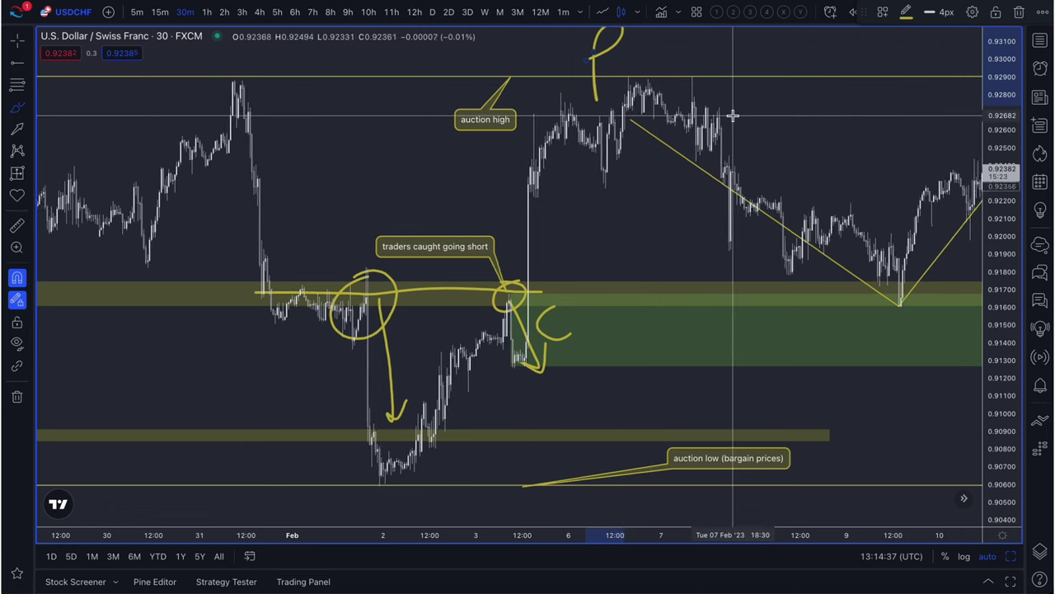
{"action": "scroll", "coordinate": [733, 110], "scroll_direction": "down", "scroll_amount": 1}
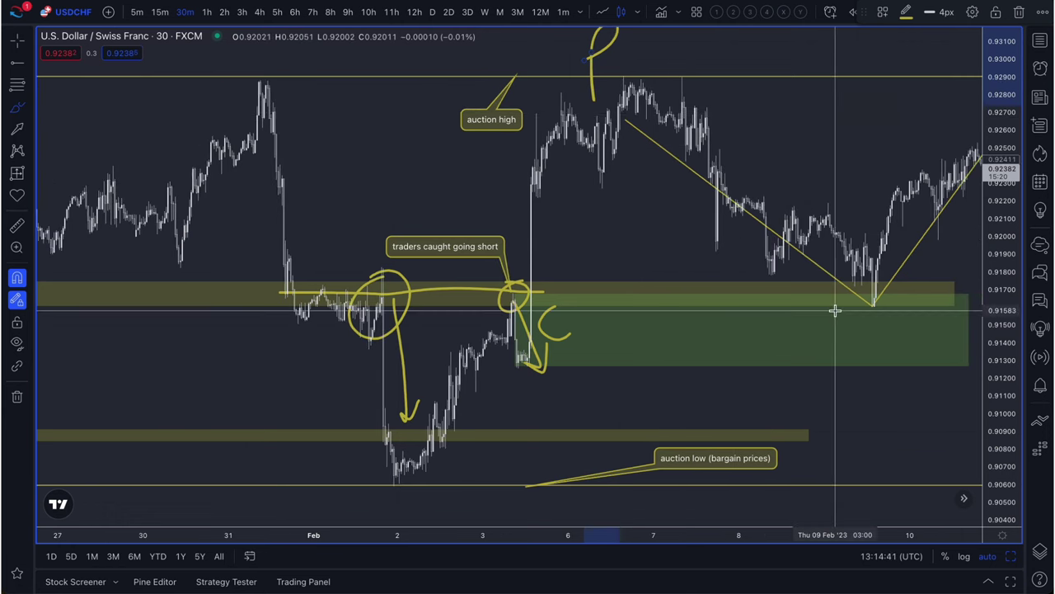
{"action": "mouse_move", "coordinate": [878, 286]}
{"action": "left_mouse_down"}
{"action": "mouse_move", "coordinate": [831, 318]}
{"action": "mouse_move", "coordinate": [902, 288]}
{"action": "mouse_move", "coordinate": [877, 280]}
{"action": "left_mouse_up"}
{"action": "scroll", "coordinate": [862, 299], "scroll_direction": "down", "scroll_amount": 2}
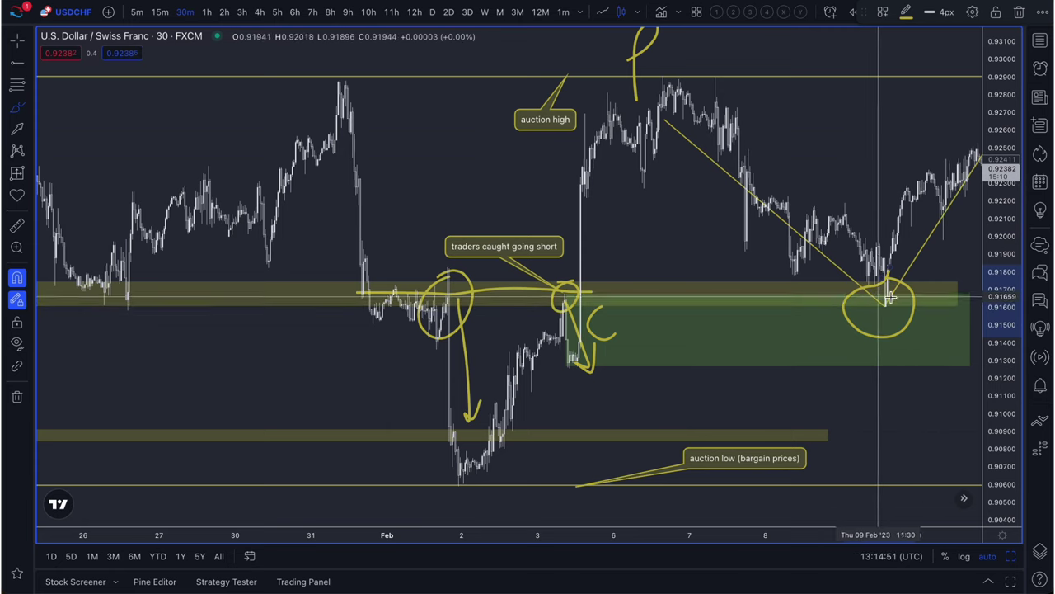
{"action": "scroll", "coordinate": [899, 297], "scroll_direction": "up", "scroll_amount": 3}
{"action": "scroll", "coordinate": [909, 299], "scroll_direction": "up", "scroll_amount": 1}
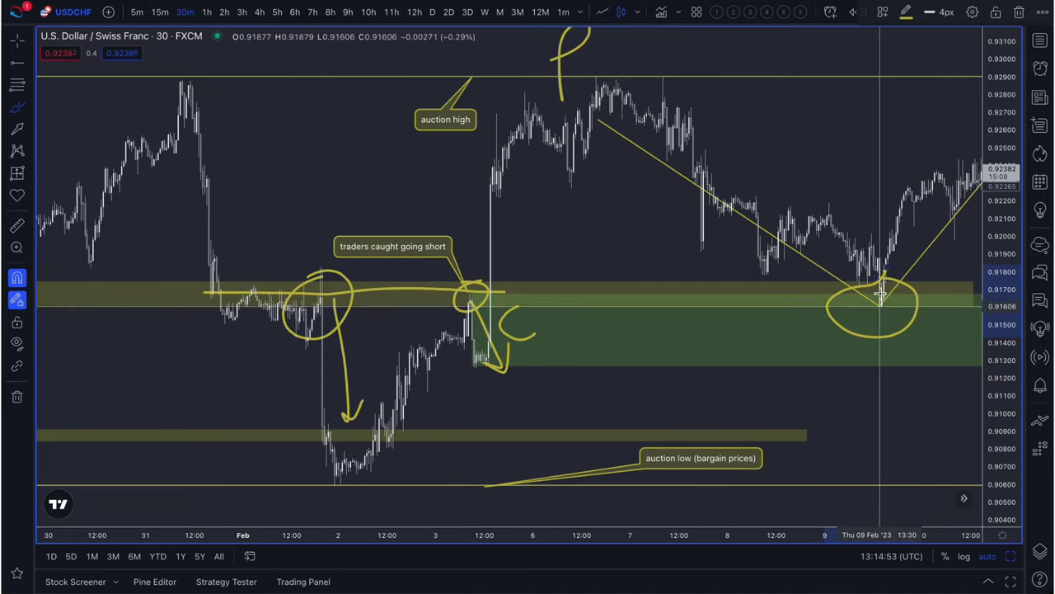
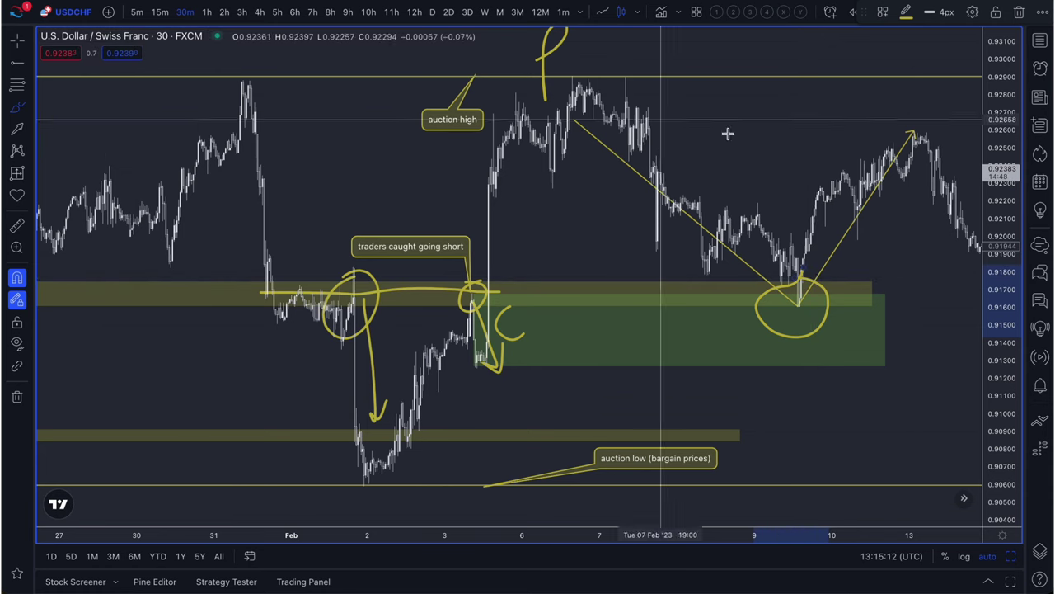
Circle the handwritten C and draw an R on the circle around the 9 February low.
{"action": "scroll", "coordinate": [894, 216], "scroll_direction": "right", "scroll_amount": 3}
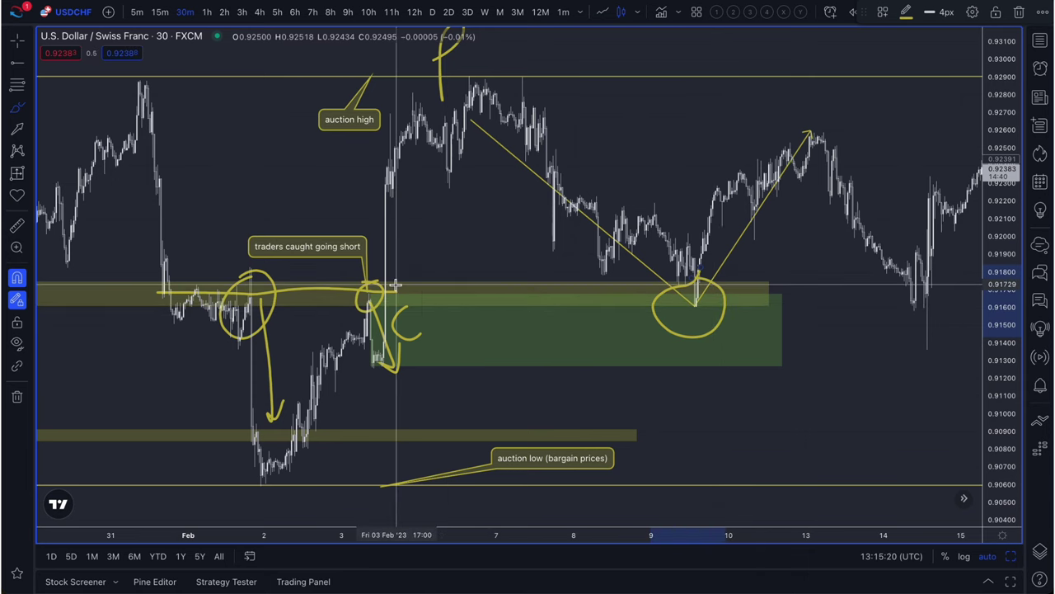
{"action": "mouse_move", "coordinate": [416, 290]}
{"action": "left_mouse_down"}
{"action": "mouse_move", "coordinate": [411, 344]}
{"action": "mouse_move", "coordinate": [417, 289]}
{"action": "left_mouse_up"}
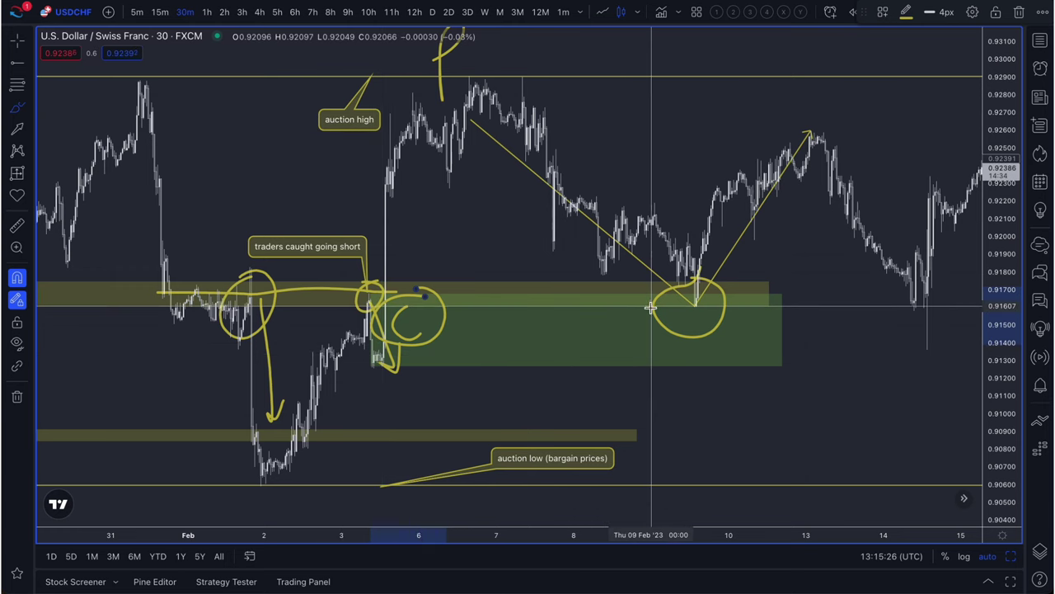
{"action": "left_click_drag", "start_coordinate": [660, 290], "coordinate": [675, 327]}
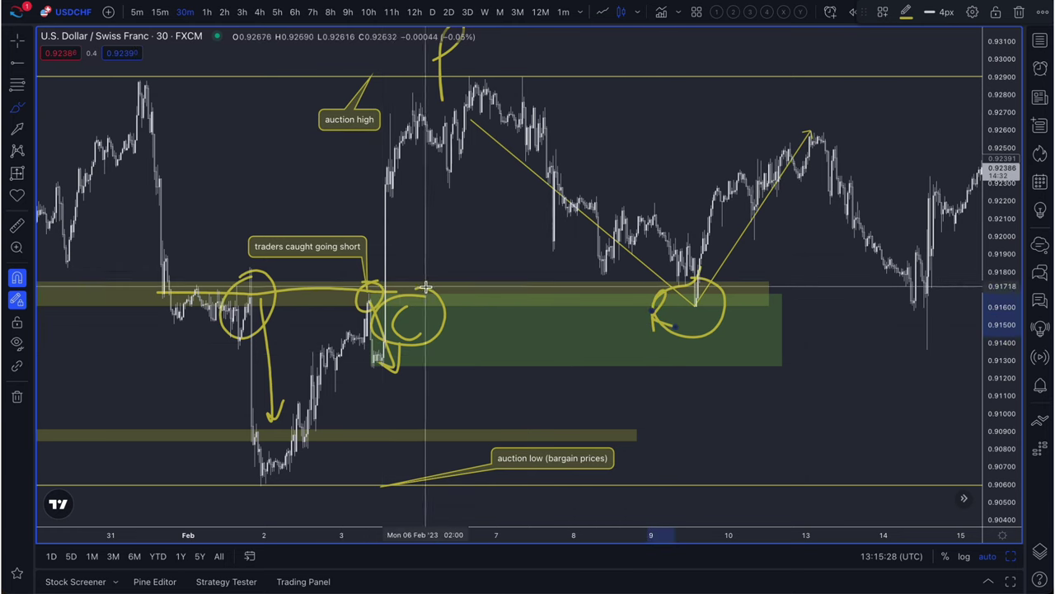
Handwrite a circled S below the C and brush short dashes up the 3 February rally to the auction high.
{"action": "left_click_drag", "start_coordinate": [447, 352], "coordinate": [435, 377]}
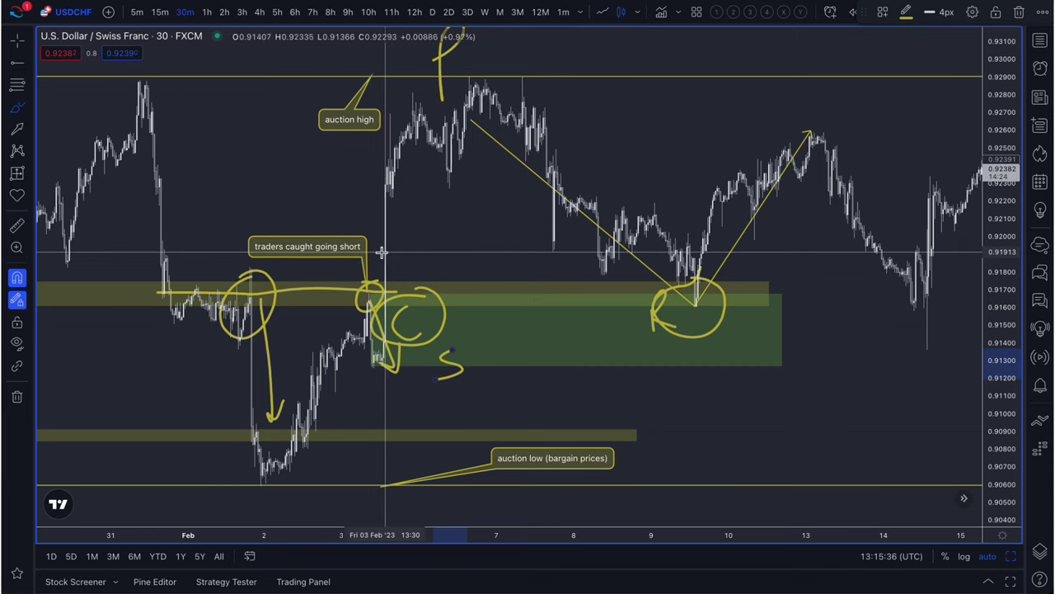
{"action": "mouse_move", "coordinate": [377, 247]}
{"action": "left_mouse_down"}
{"action": "mouse_move", "coordinate": [417, 243]}
{"action": "mouse_move", "coordinate": [414, 211]}
{"action": "left_mouse_up"}
{"action": "mouse_move", "coordinate": [371, 183]}
{"action": "left_mouse_down"}
{"action": "mouse_move", "coordinate": [413, 177]}
{"action": "mouse_move", "coordinate": [487, 91]}
{"action": "left_mouse_up"}
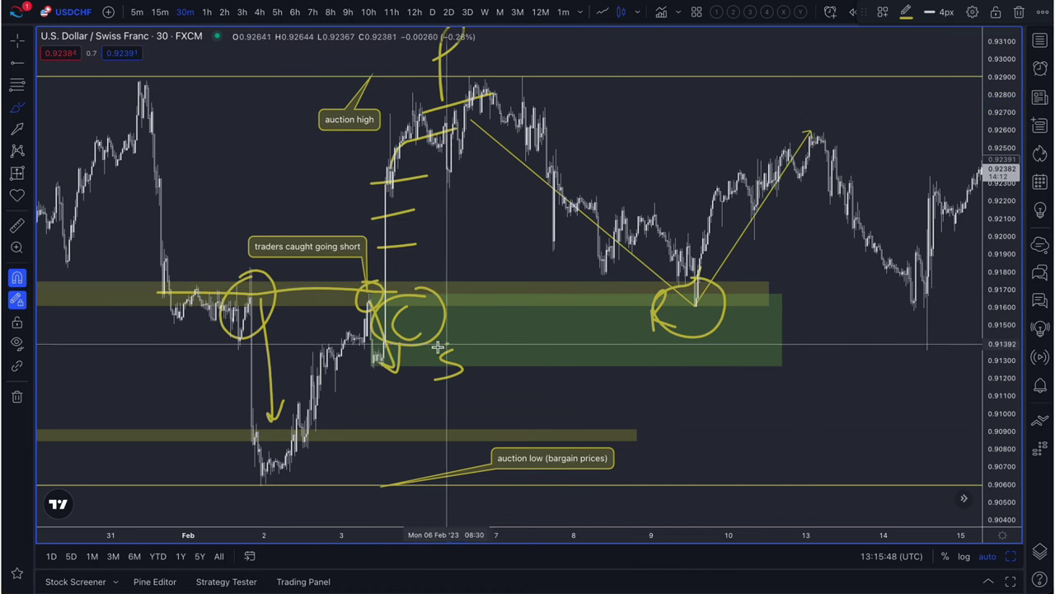
{"action": "mouse_move", "coordinate": [438, 347]}
{"action": "left_mouse_down"}
{"action": "mouse_move", "coordinate": [478, 360]}
{"action": "mouse_move", "coordinate": [450, 346]}
{"action": "left_mouse_up"}
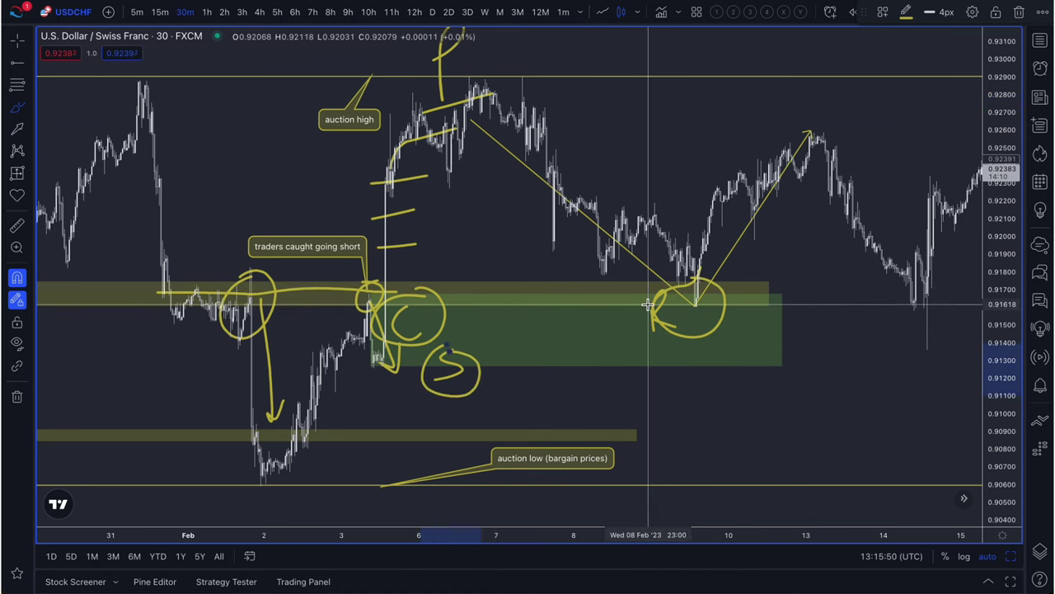
Handwrite two circled Bs side by side in the green zone beneath the 9 February low.
{"action": "left_click_drag", "start_coordinate": [634, 340], "coordinate": [635, 371]}
{"action": "left_click_drag", "start_coordinate": [638, 309], "coordinate": [665, 365]}
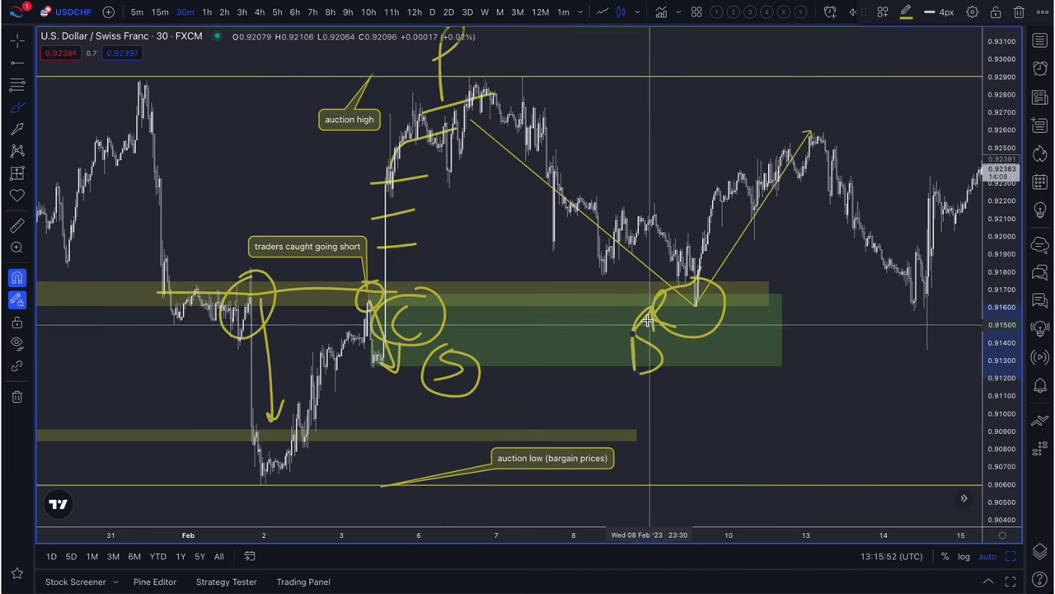
{"action": "mouse_move", "coordinate": [648, 321]}
{"action": "left_mouse_down"}
{"action": "mouse_move", "coordinate": [607, 354]}
{"action": "mouse_move", "coordinate": [656, 310]}
{"action": "left_mouse_up"}
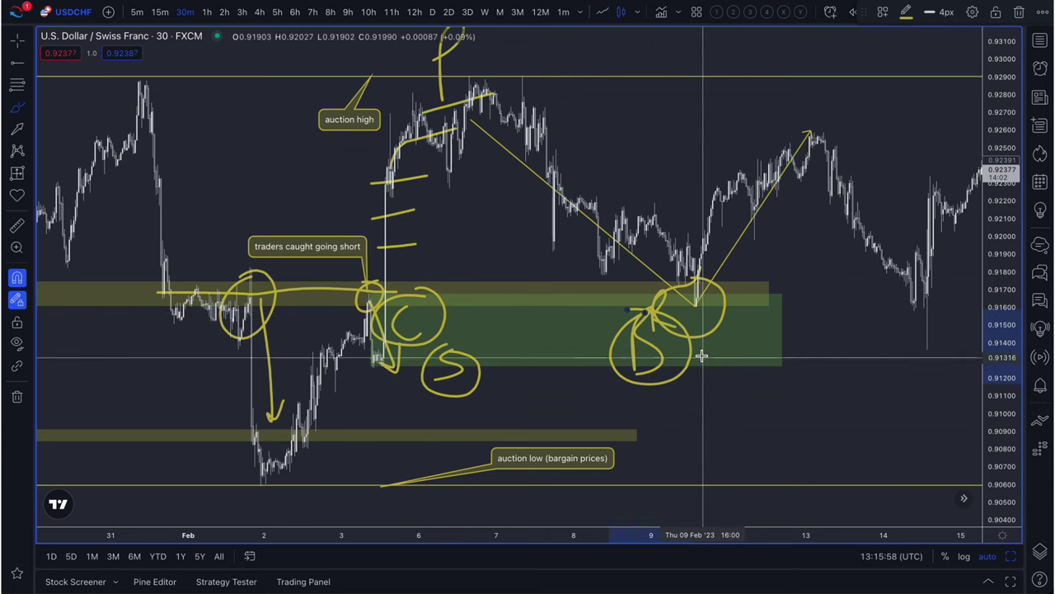
{"action": "left_click_drag", "start_coordinate": [701, 356], "coordinate": [706, 385]}
{"action": "mouse_move", "coordinate": [721, 318]}
{"action": "left_mouse_down"}
{"action": "mouse_move", "coordinate": [734, 354]}
{"action": "mouse_move", "coordinate": [710, 395]}
{"action": "left_mouse_up"}
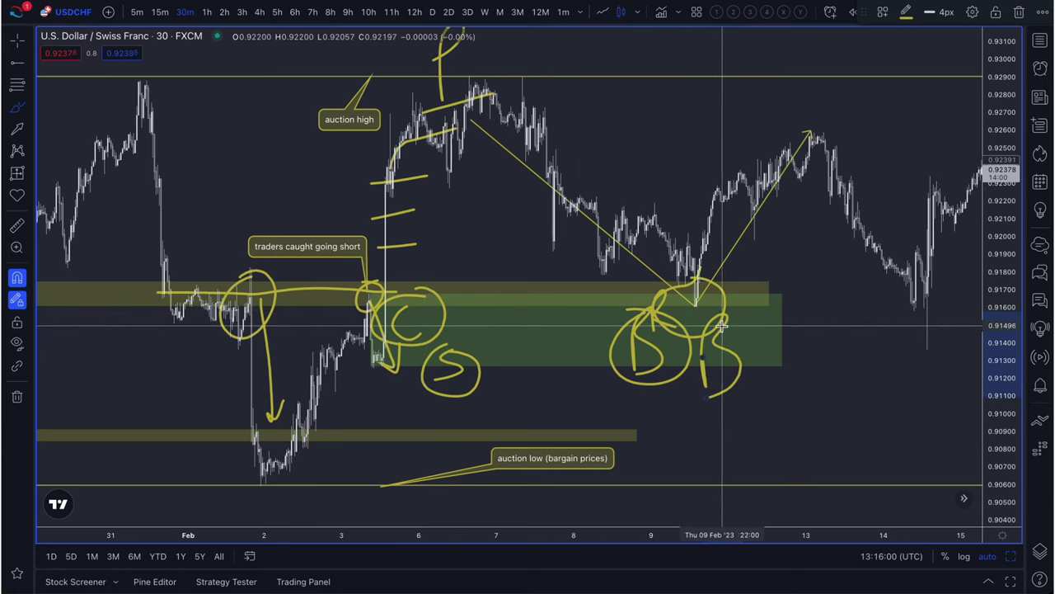
{"action": "mouse_move", "coordinate": [721, 325]}
{"action": "left_mouse_down"}
{"action": "mouse_move", "coordinate": [758, 393]}
{"action": "mouse_move", "coordinate": [690, 332]}
{"action": "left_mouse_up"}
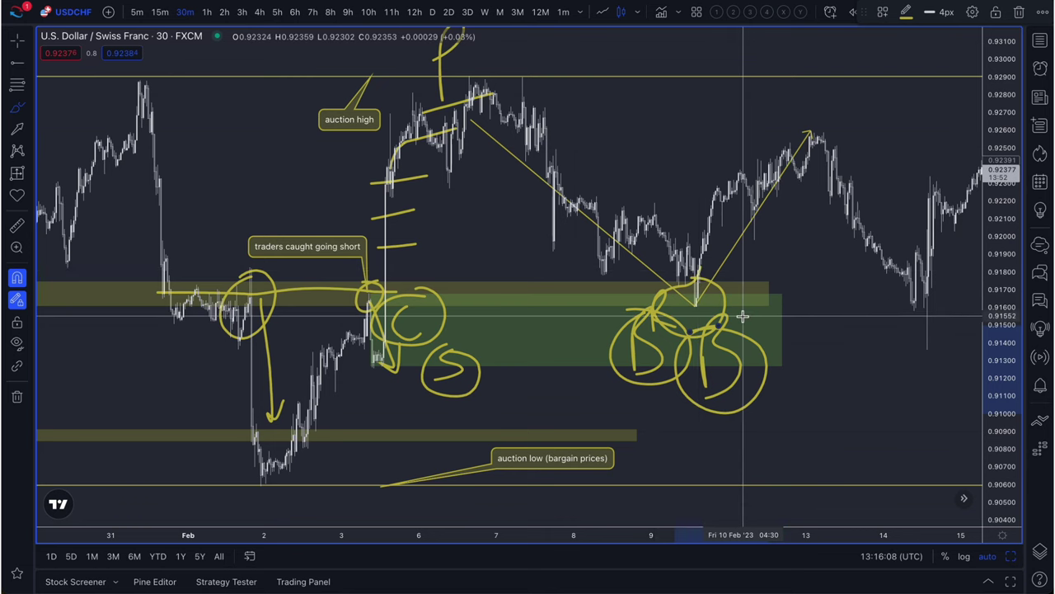
Handwrite a circled S at the 7 February high, and add a third B with one large oval around all the Bs.
{"action": "left_click_drag", "start_coordinate": [576, 38], "coordinate": [512, 97]}
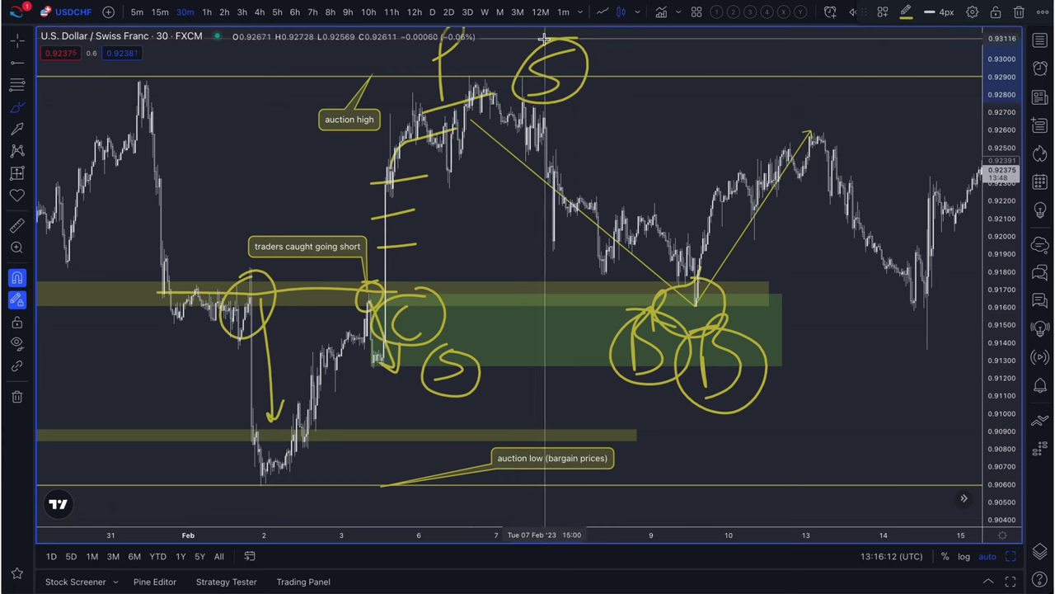
{"action": "left_click_drag", "start_coordinate": [587, 83], "coordinate": [577, 93]}
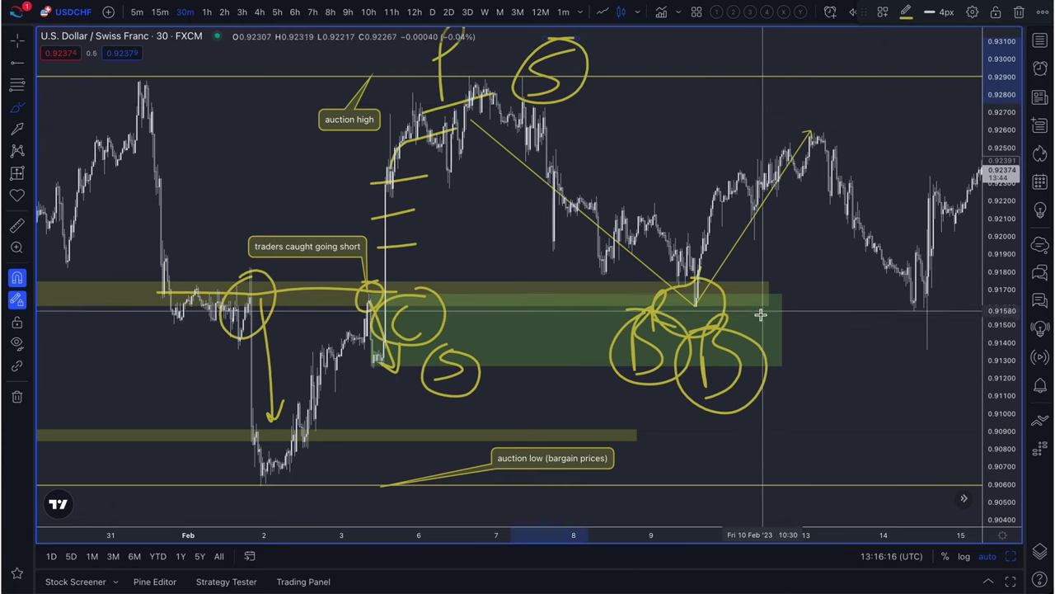
{"action": "left_click_drag", "start_coordinate": [779, 291], "coordinate": [762, 367]}
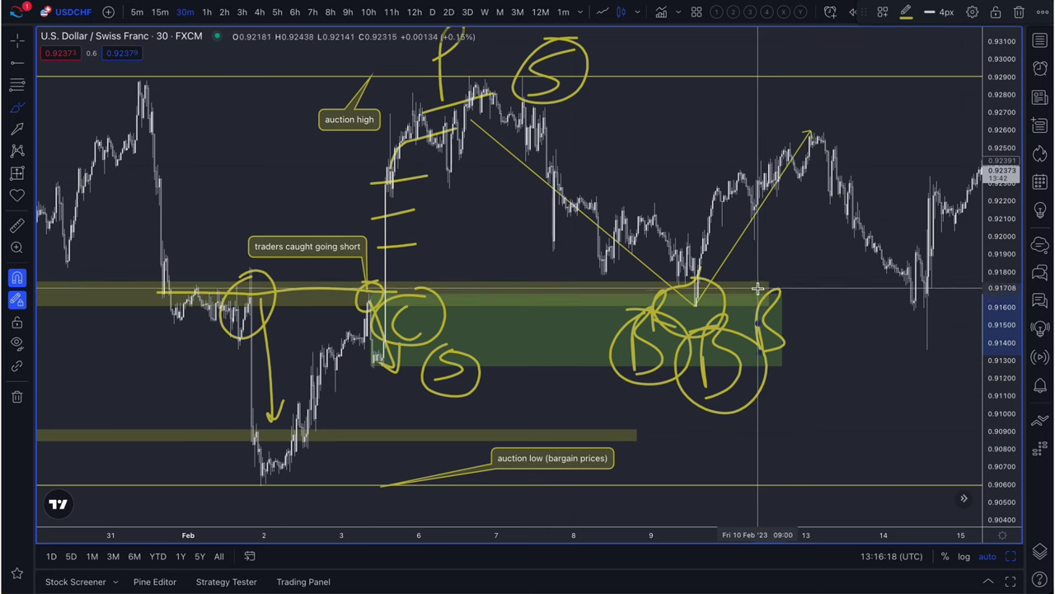
{"action": "mouse_move", "coordinate": [756, 287]}
{"action": "left_mouse_down"}
{"action": "mouse_move", "coordinate": [636, 395]}
{"action": "mouse_move", "coordinate": [755, 286]}
{"action": "left_mouse_up"}
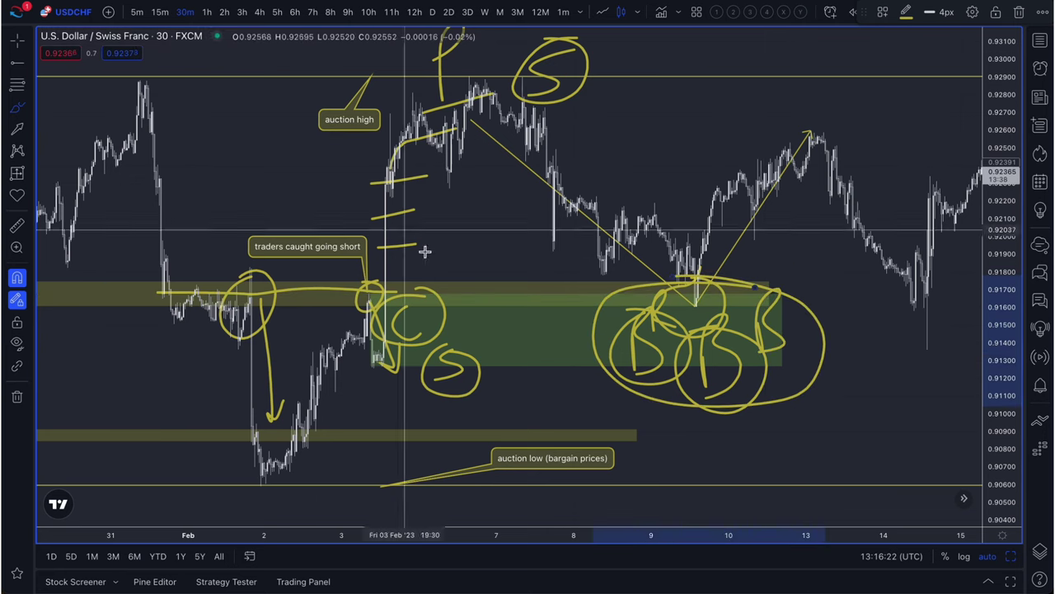
Brush an oval around the 13 February high and circle the 14 February low.
{"action": "scroll", "coordinate": [742, 314], "scroll_direction": "right", "scroll_amount": 2}
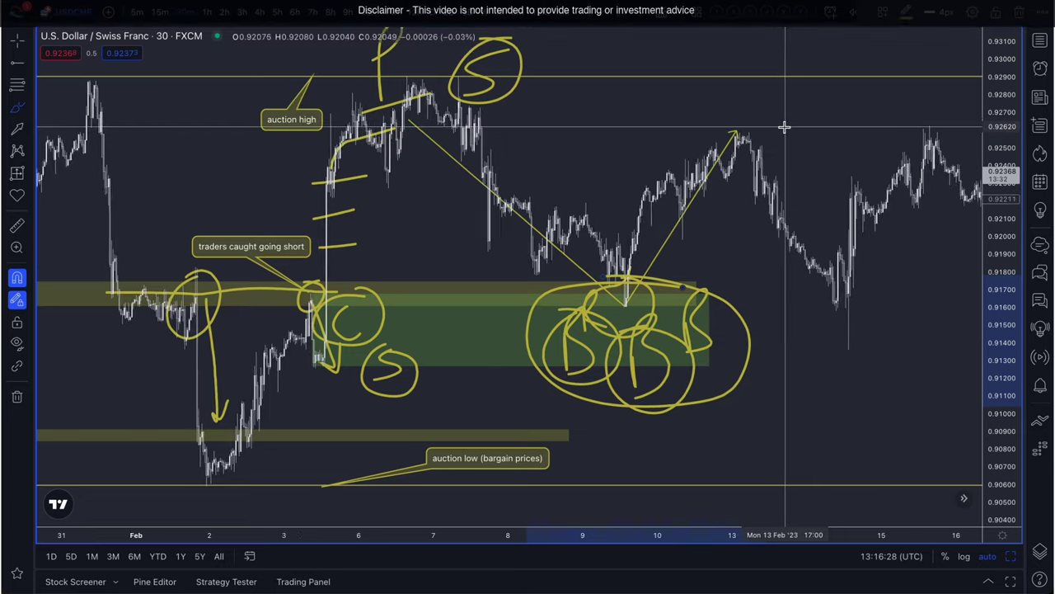
{"action": "mouse_move", "coordinate": [767, 124]}
{"action": "left_mouse_down"}
{"action": "mouse_move", "coordinate": [627, 202]}
{"action": "mouse_move", "coordinate": [651, 191]}
{"action": "mouse_move", "coordinate": [606, 202]}
{"action": "mouse_move", "coordinate": [660, 175]}
{"action": "left_mouse_up"}
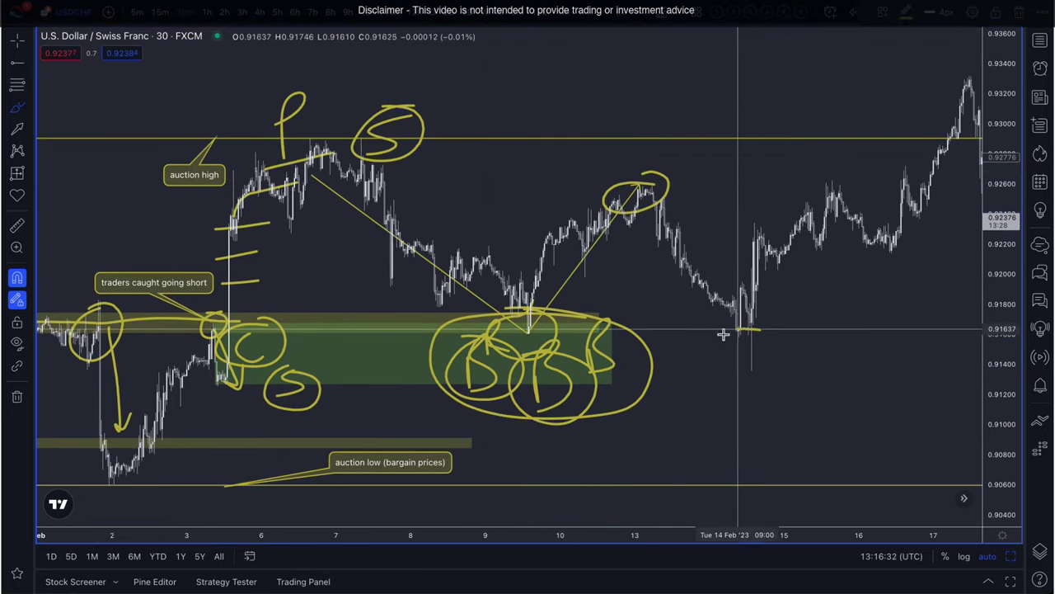
{"action": "left_click_drag", "start_coordinate": [725, 332], "coordinate": [764, 335]}
{"action": "scroll", "coordinate": [733, 280], "scroll_direction": "down", "scroll_amount": 3}
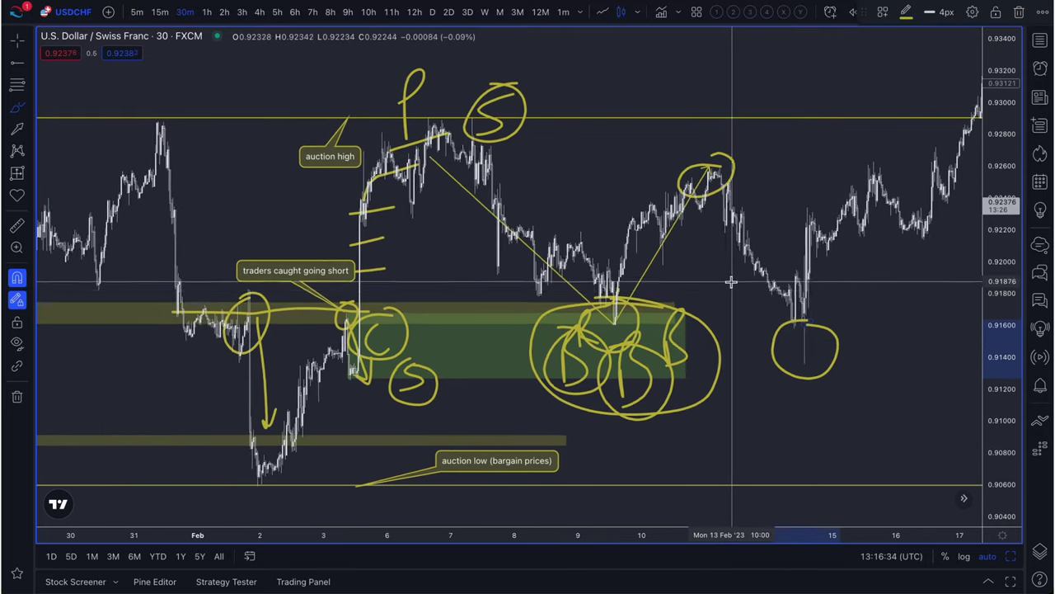
{"action": "scroll", "coordinate": [733, 278], "scroll_direction": "right", "scroll_amount": 3}
{"action": "scroll", "coordinate": [731, 280], "scroll_direction": "up", "scroll_amount": 4}
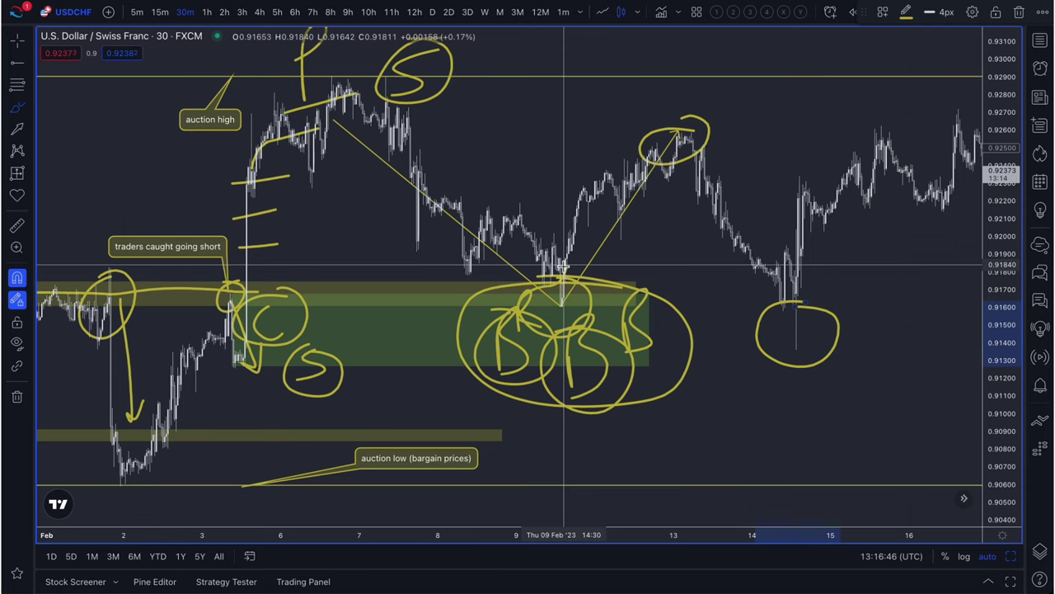
{"action": "scroll", "coordinate": [725, 351], "scroll_direction": "down", "scroll_amount": 2}
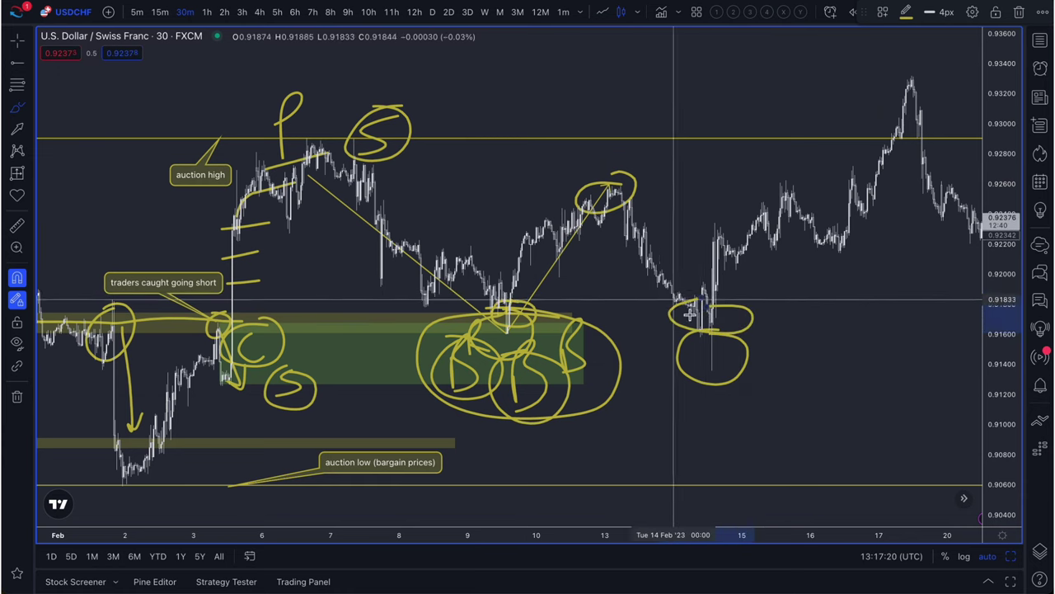
Trace the decline from the 13 February high to the 14 February low, and draw an arrow up to the 17 February peak.
{"action": "left_click_drag", "start_coordinate": [619, 195], "coordinate": [673, 283]}
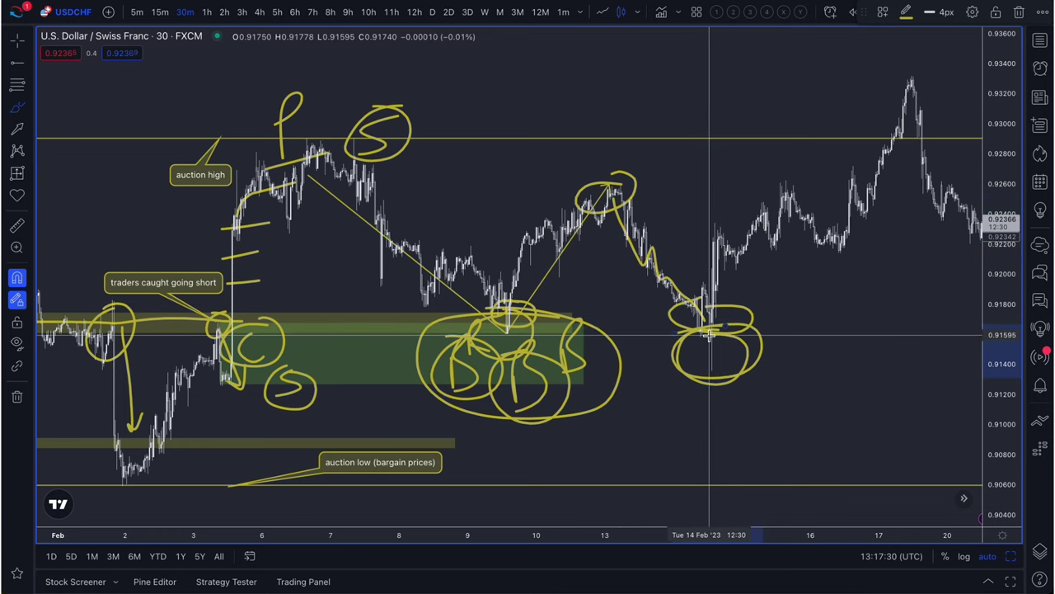
{"action": "mouse_move", "coordinate": [709, 334]}
{"action": "left_mouse_down"}
{"action": "mouse_move", "coordinate": [913, 68]}
{"action": "mouse_move", "coordinate": [919, 124]}
{"action": "left_mouse_up"}
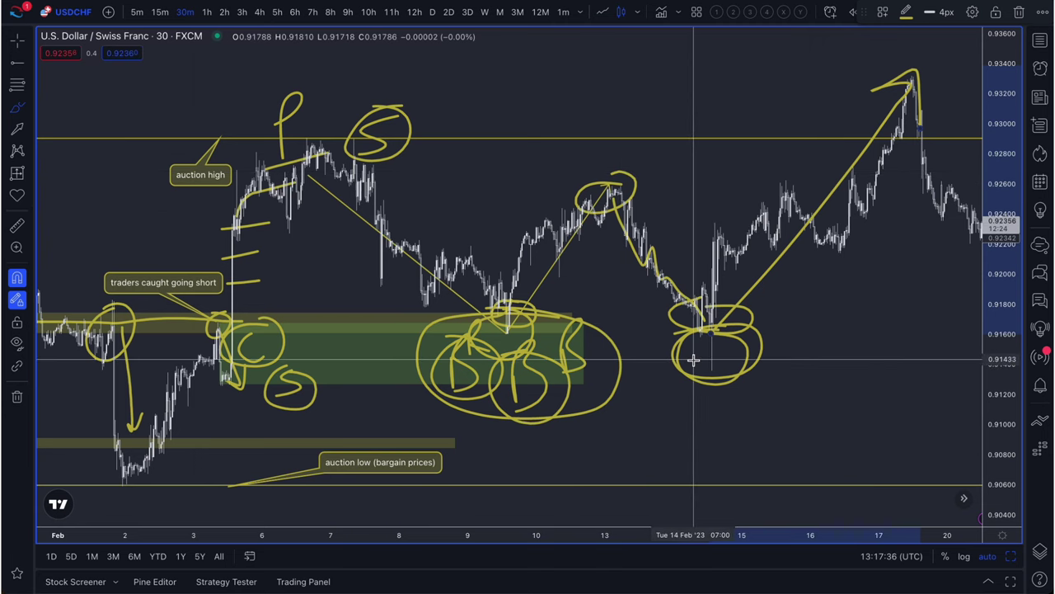
Extend the green demand zone to 16 February 23:00 and the yellow zone above it to 17 February 03:30.
{"action": "left_click", "coordinate": [585, 350]}
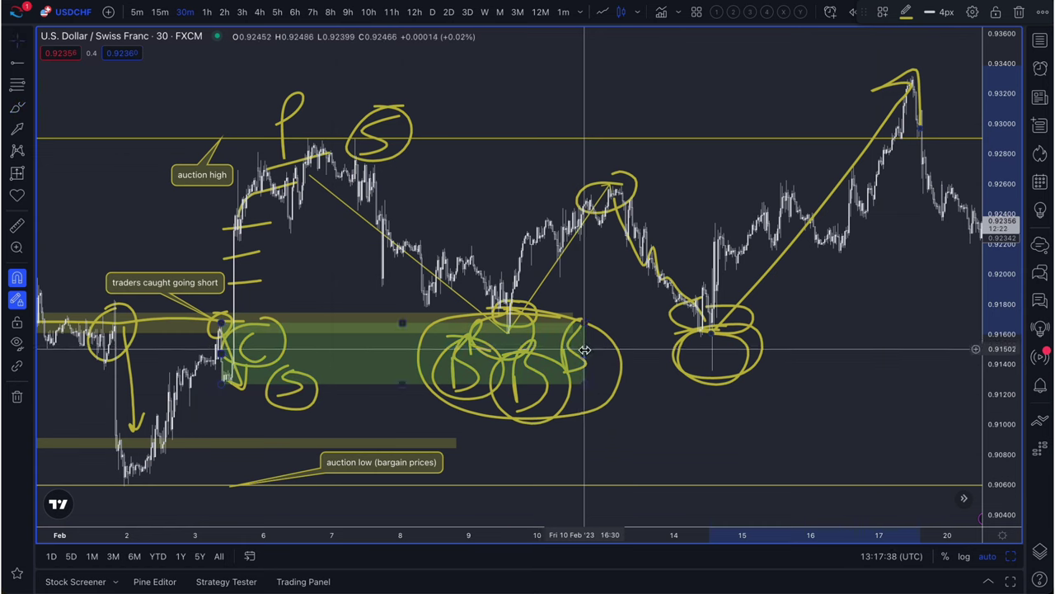
{"action": "left_click_drag", "start_coordinate": [584, 350], "coordinate": [875, 353]}
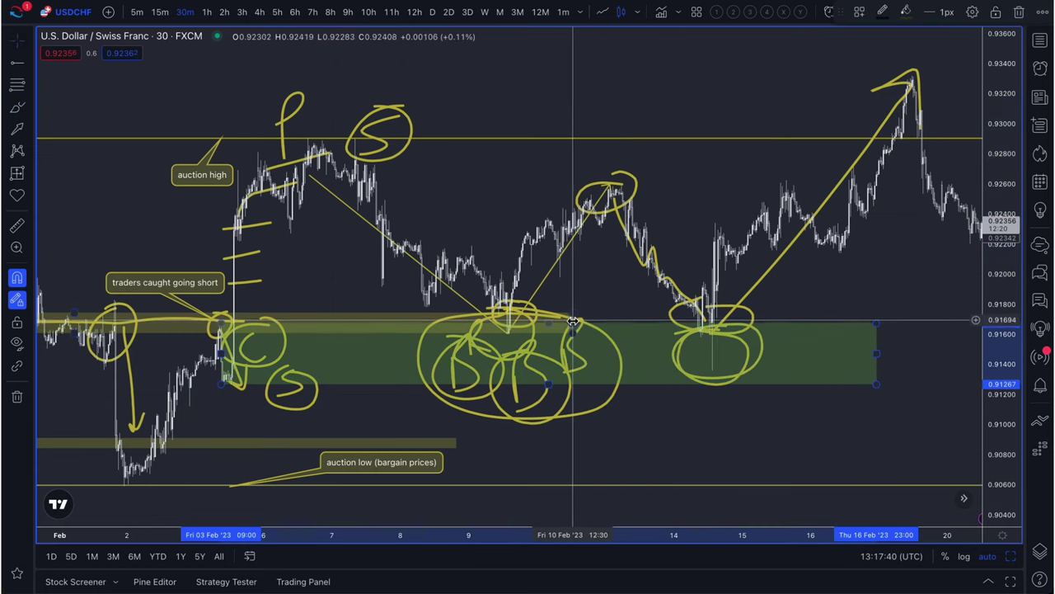
{"action": "left_click_drag", "start_coordinate": [573, 320], "coordinate": [889, 318]}
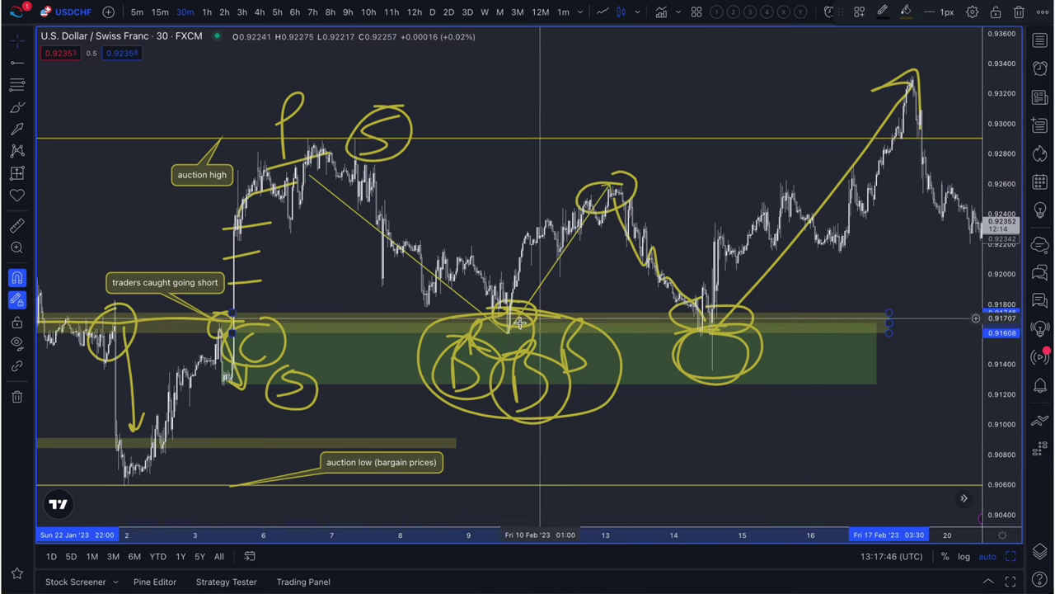
Brush another loop around the 14 February lows where price enters the extended zones.
{"action": "left_click", "coordinate": [17, 107]}
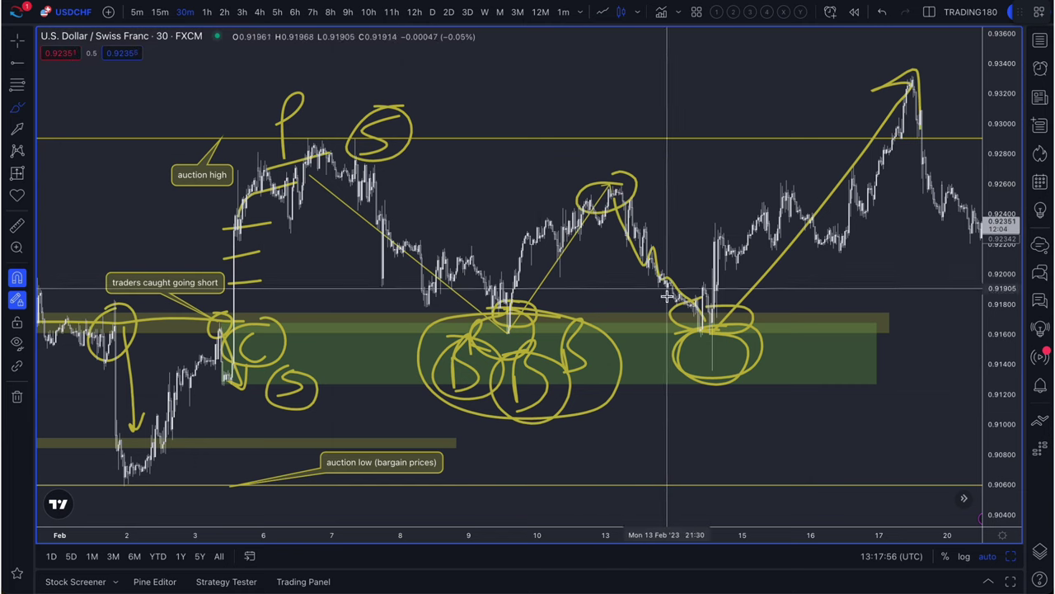
{"action": "left_click_drag", "start_coordinate": [696, 305], "coordinate": [718, 308]}
{"action": "scroll", "coordinate": [740, 320], "scroll_direction": "up", "scroll_amount": 5}
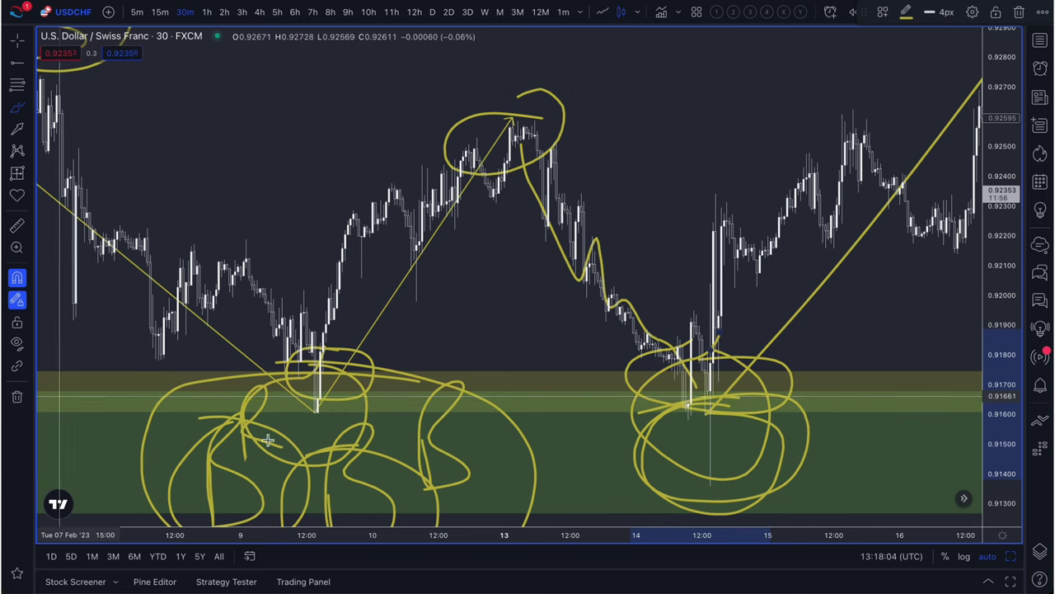
Delete all the freehand brush strokes from the chart through the object tree, keeping the path, rectangles and callouts.
{"action": "left_click", "coordinate": [1040, 552]}
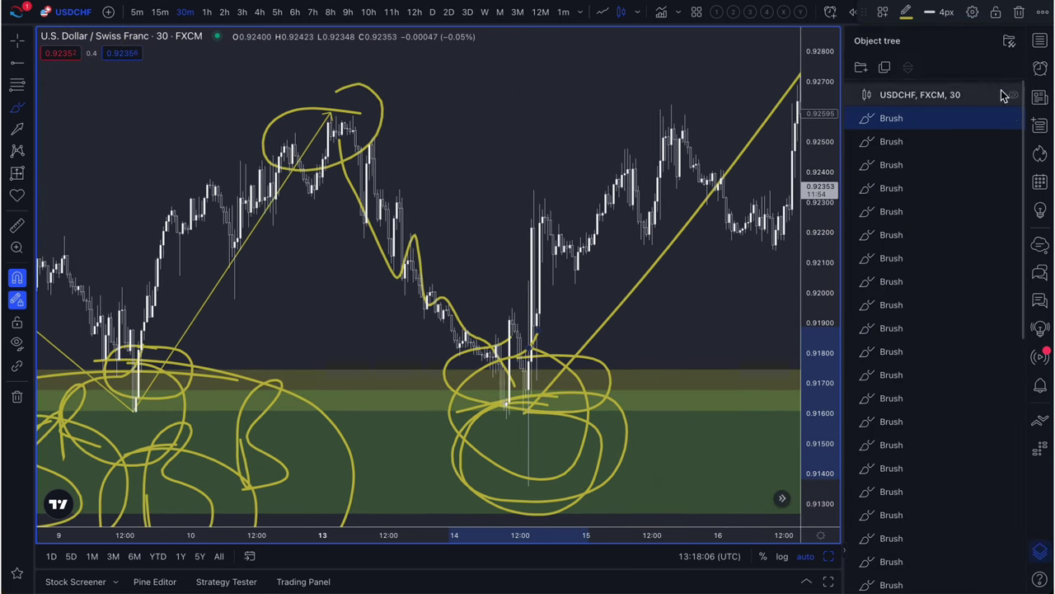
{"action": "left_click", "coordinate": [1013, 119]}
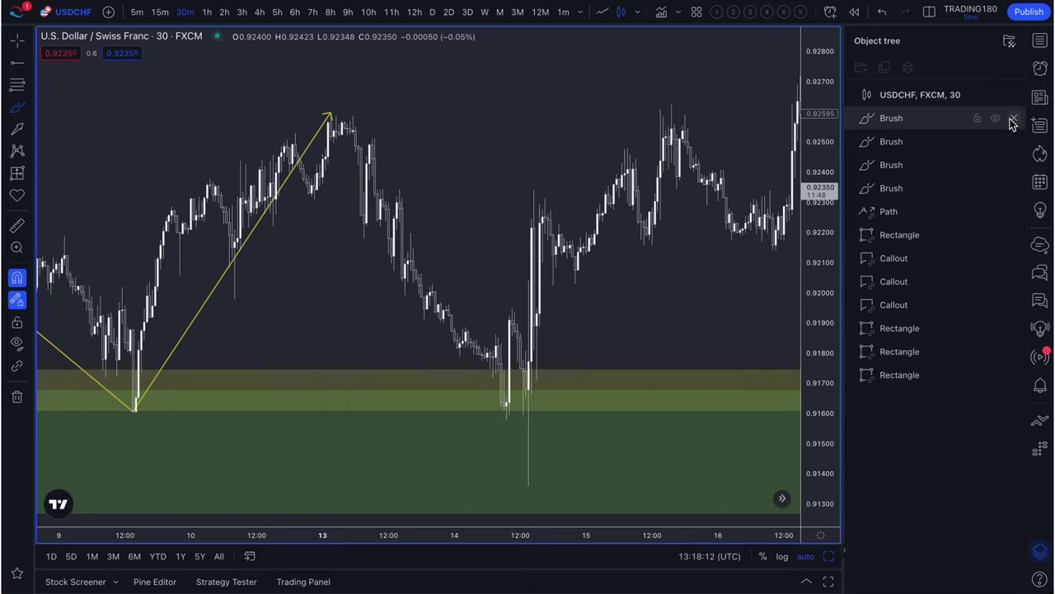
{"action": "left_click", "coordinate": [1012, 119]}
Draw a thin rectangle along the 9 February low, from 9 February 01:30 to 15 February 06:30, between 0.91616 and 0.91598.
{"action": "scroll", "coordinate": [478, 365], "scroll_direction": "down", "scroll_amount": 3}
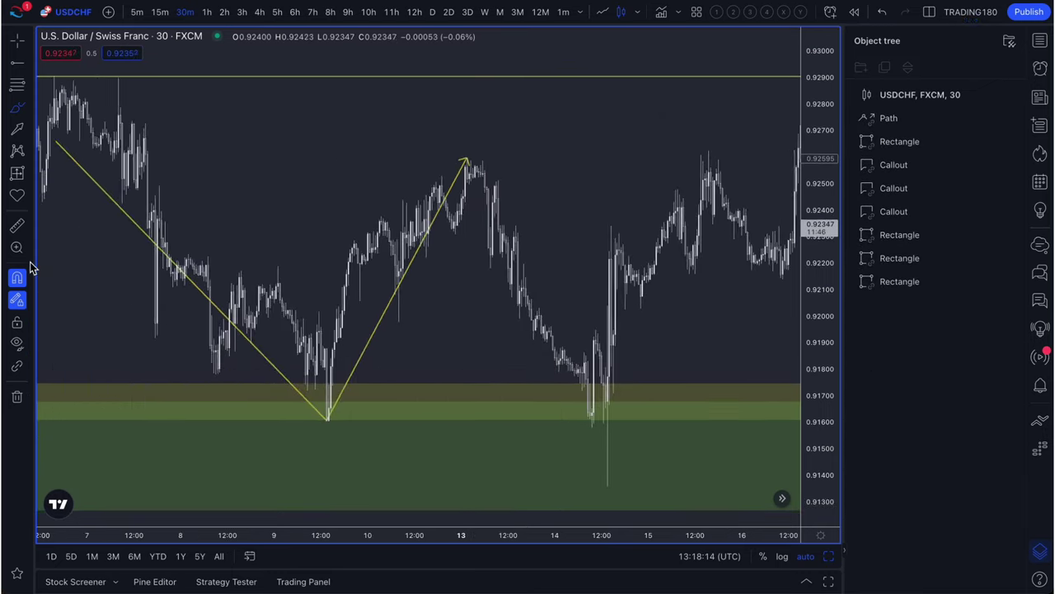
{"action": "left_click", "coordinate": [27, 111]}
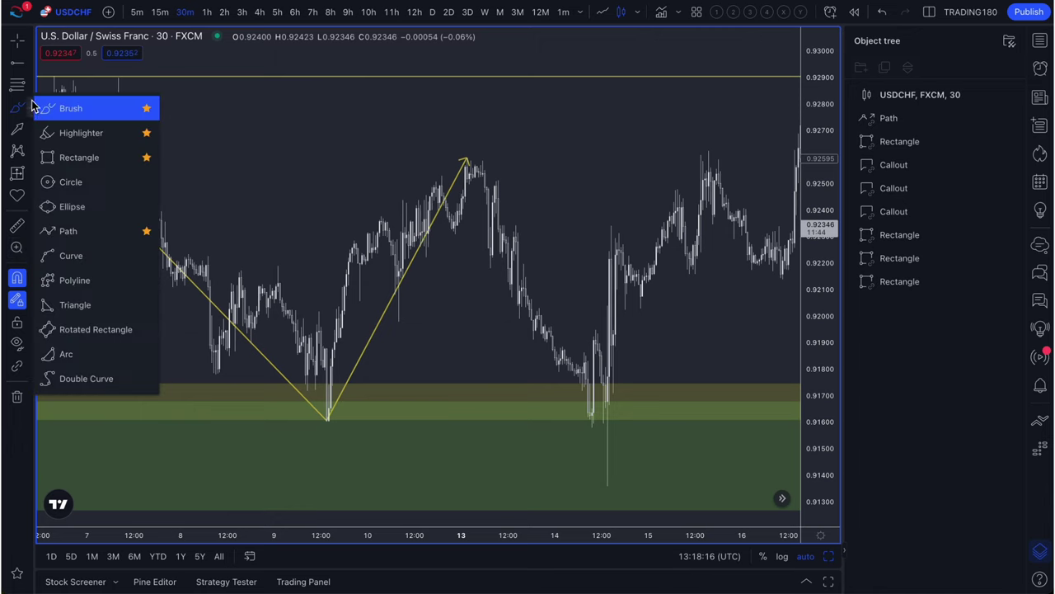
{"action": "left_click", "coordinate": [47, 158]}
{"action": "left_click_drag", "start_coordinate": [280, 419], "coordinate": [673, 419]}
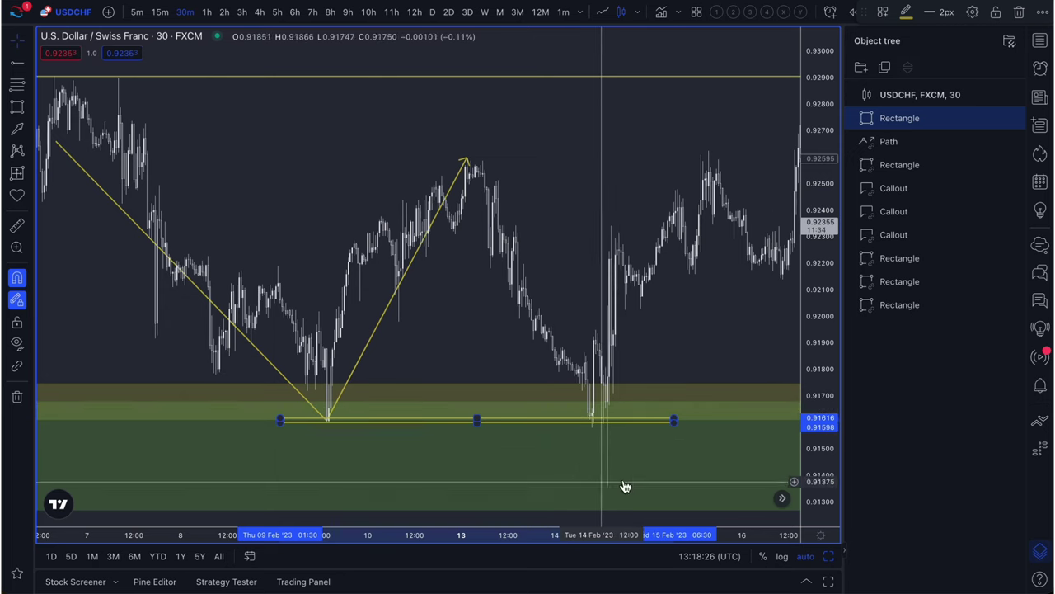
{"action": "scroll", "coordinate": [591, 393], "scroll_direction": "up", "scroll_amount": 5}
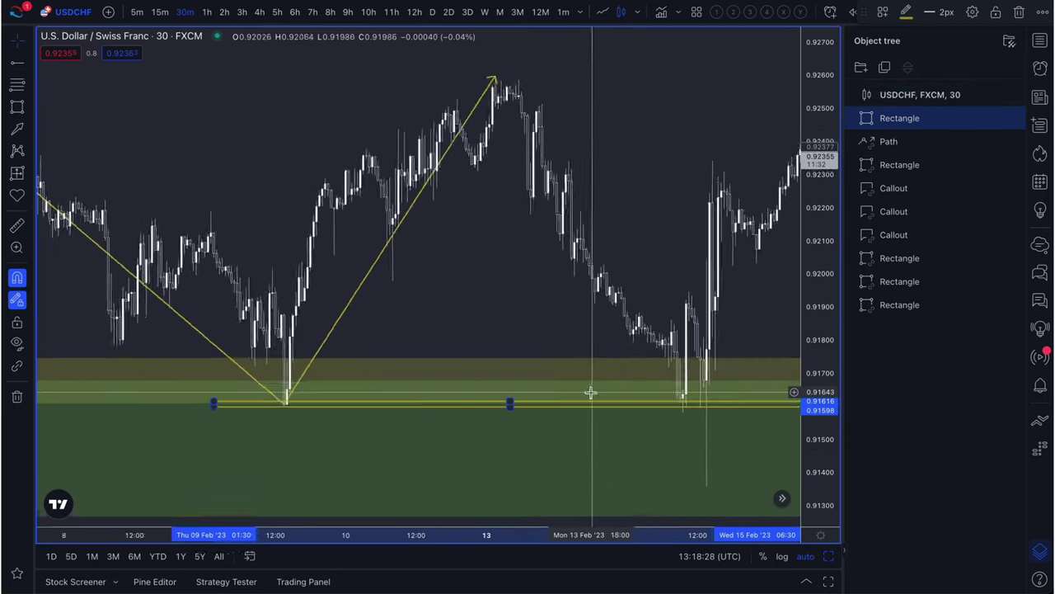
{"action": "left_click", "coordinate": [648, 384]}
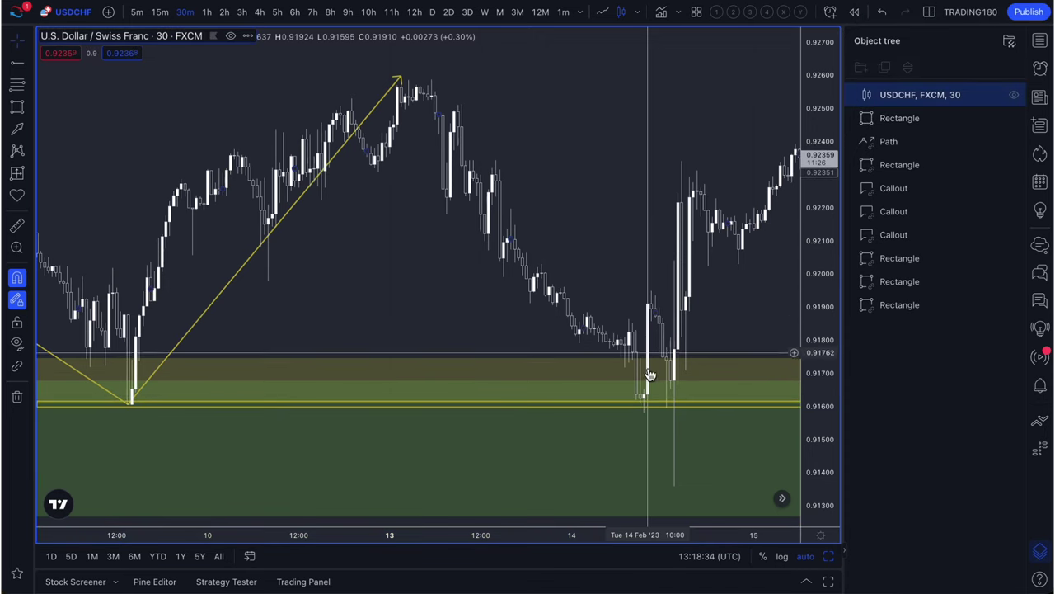
Start a bar replay cut just after the first bounce out of the demand zone on 14 February.
{"action": "left_click", "coordinate": [853, 14]}
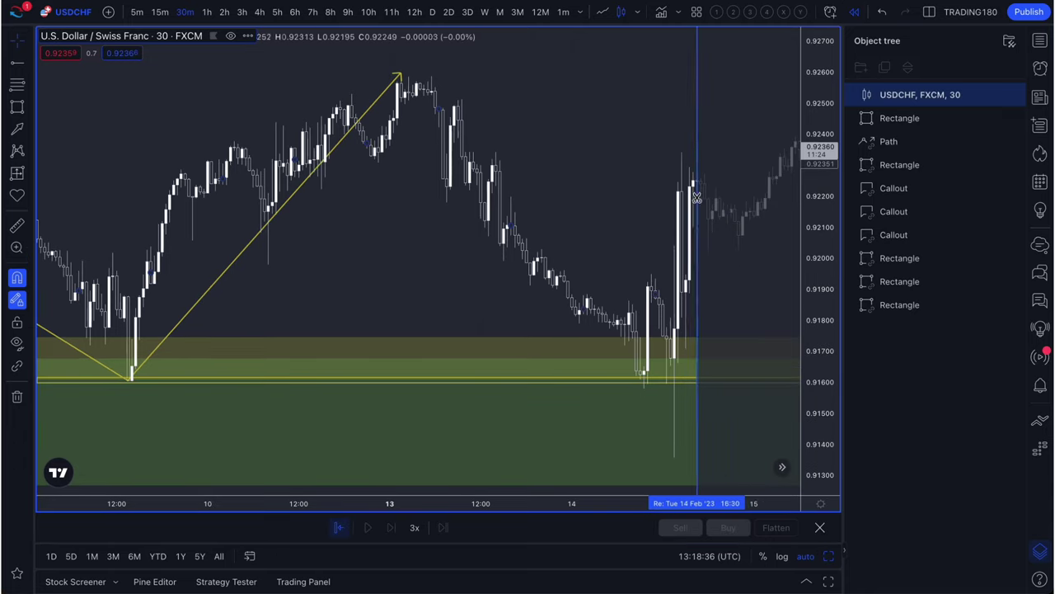
{"action": "left_click", "coordinate": [655, 232]}
{"action": "scroll", "coordinate": [655, 238], "scroll_direction": "down", "scroll_amount": 5}
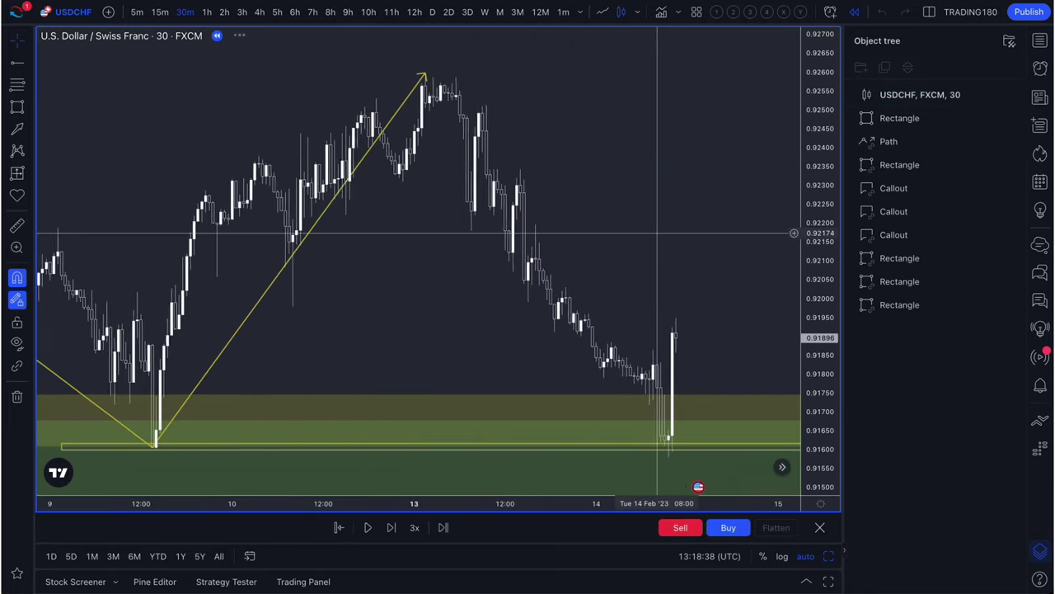
Extend the thin rectangle back to 2 February 21:30 and raise its upper edge to 0.91643.
{"action": "scroll", "coordinate": [657, 240], "scroll_direction": "down", "scroll_amount": 3}
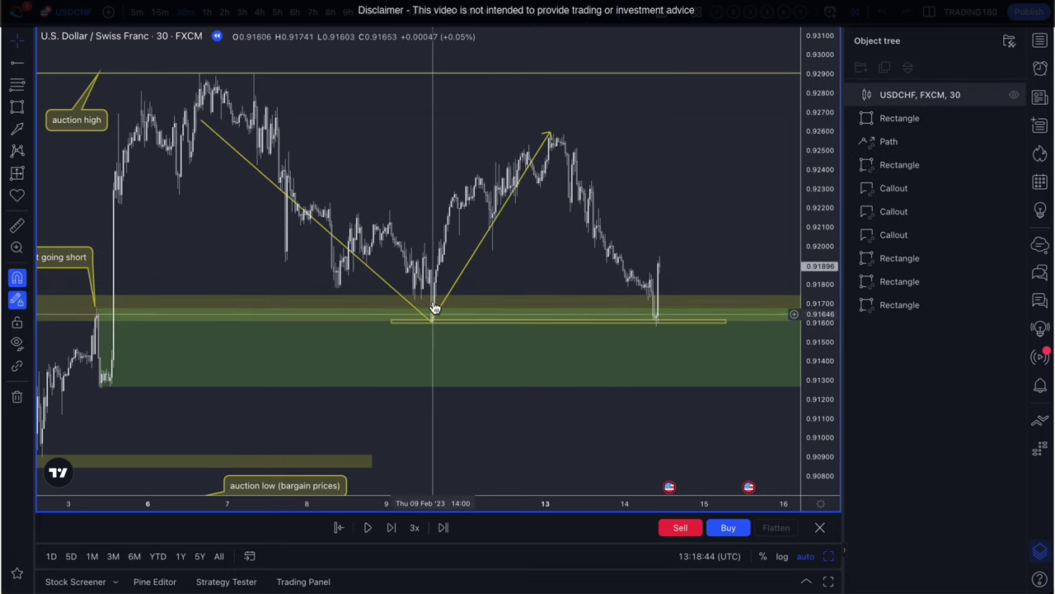
{"action": "left_click_drag", "start_coordinate": [391, 318], "coordinate": [60, 309]}
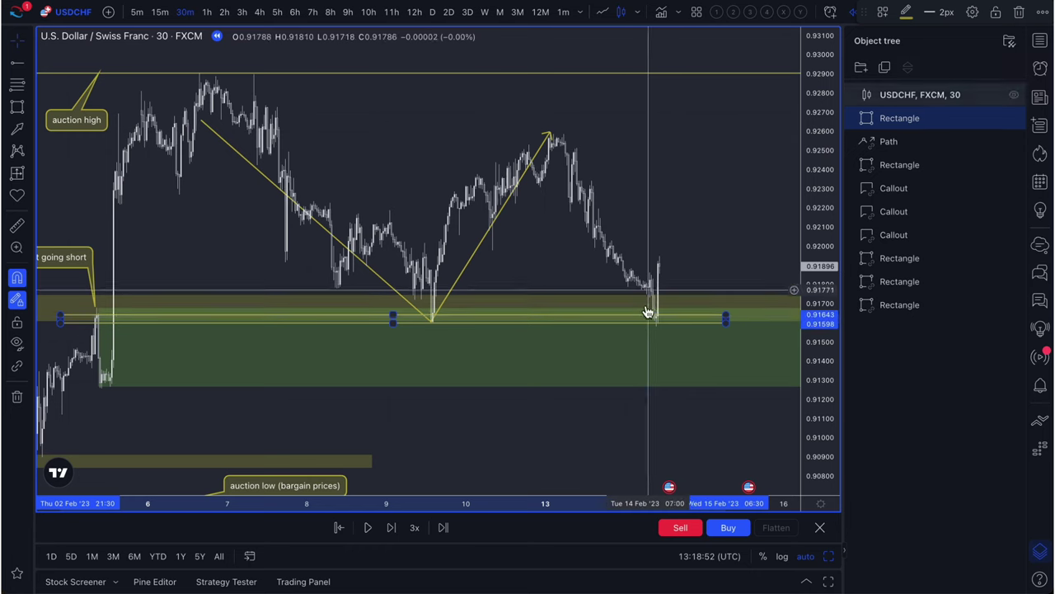
{"action": "scroll", "coordinate": [681, 302], "scroll_direction": "right", "scroll_amount": 5}
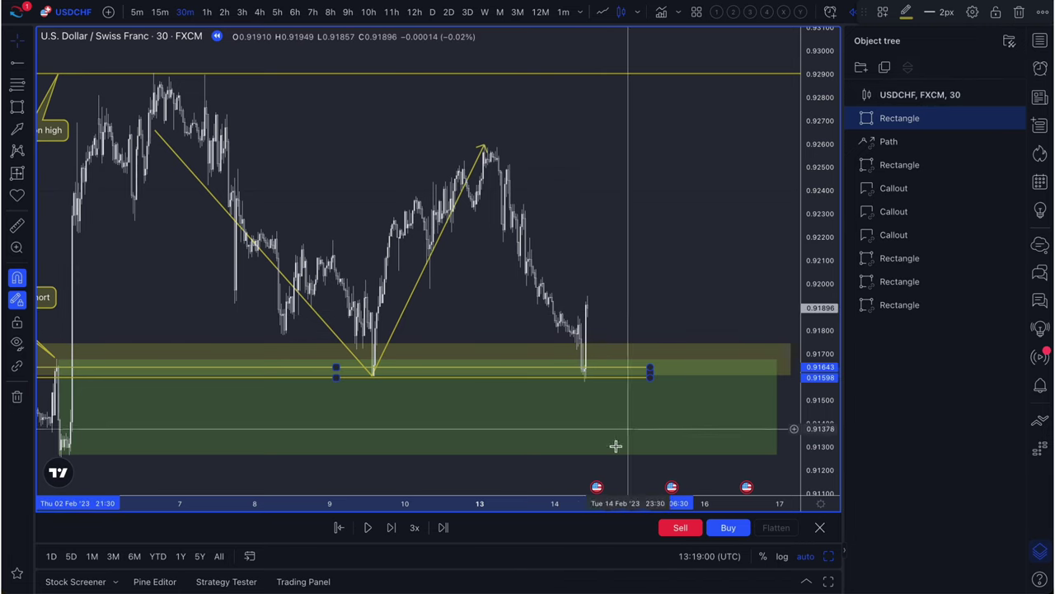
Bring the replay back to real time and examine how price reacts at the demand zone on 14 February and afterwards rallies.
{"action": "left_click", "coordinate": [444, 528]}
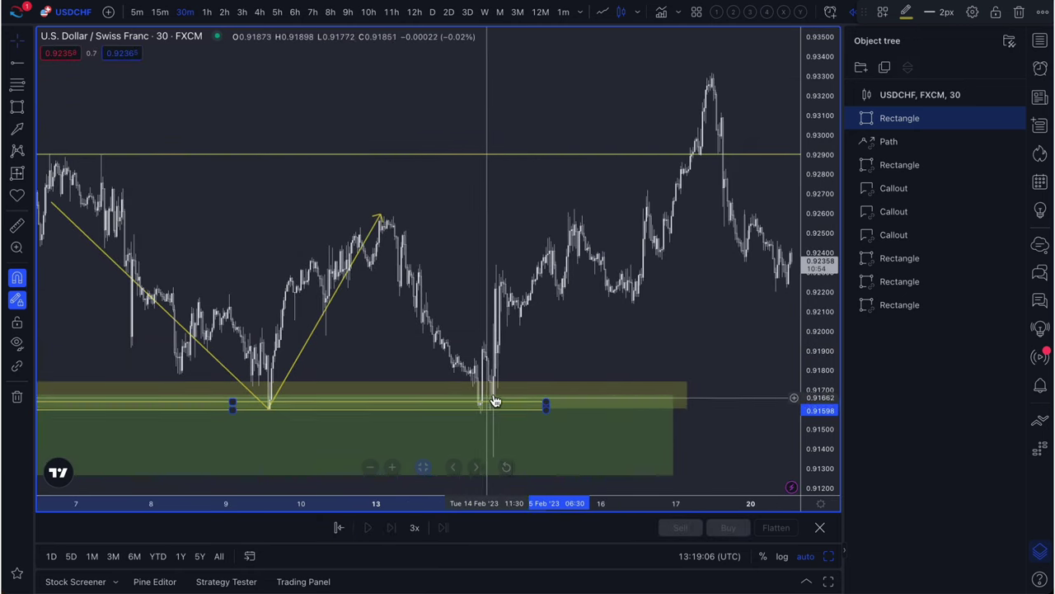
{"action": "scroll", "coordinate": [516, 401], "scroll_direction": "up", "scroll_amount": 3}
{"action": "scroll", "coordinate": [516, 401], "scroll_direction": "left", "scroll_amount": 3}
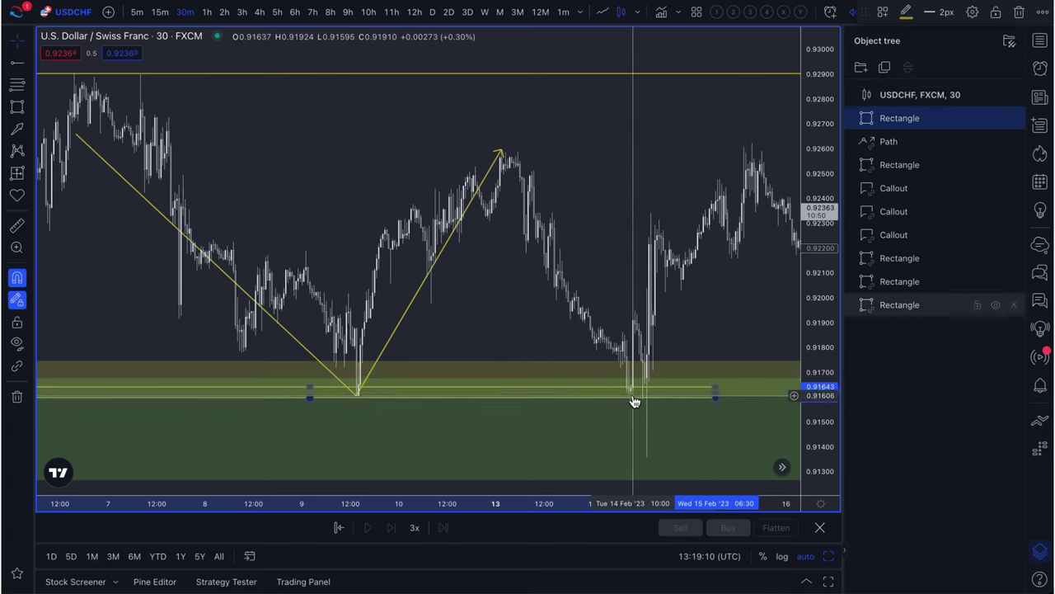
{"action": "scroll", "coordinate": [634, 401], "scroll_direction": "up", "scroll_amount": 5}
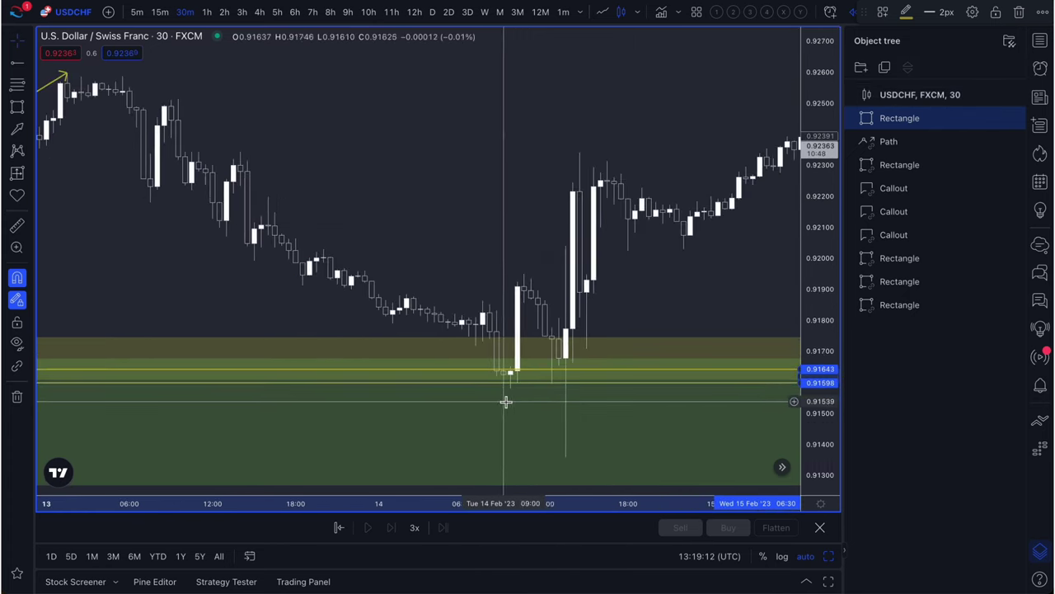
{"action": "scroll", "coordinate": [648, 189], "scroll_direction": "down", "scroll_amount": 4}
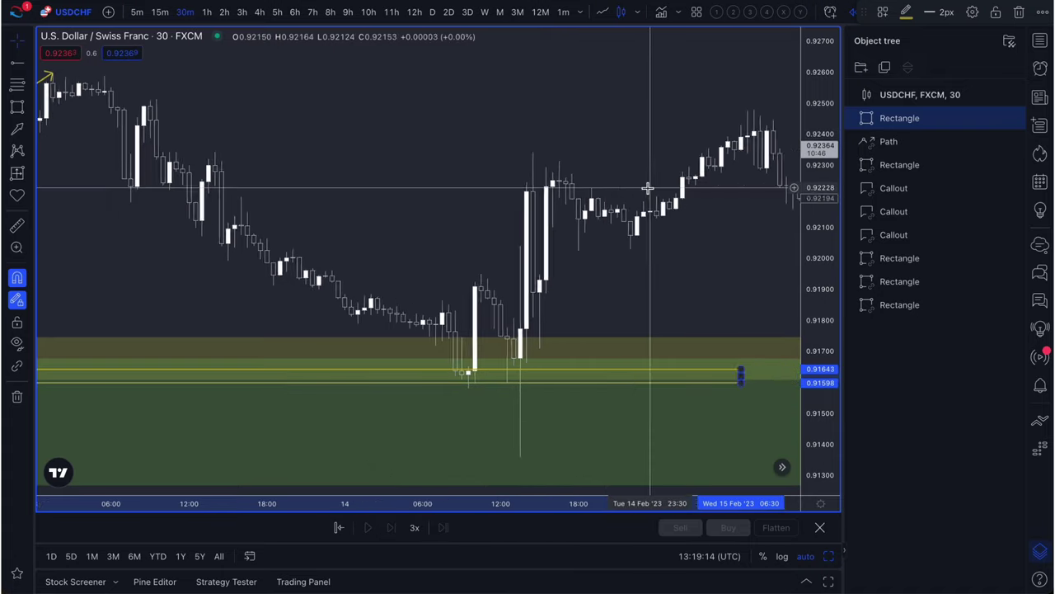
{"action": "scroll", "coordinate": [648, 195], "scroll_direction": "down", "scroll_amount": 3}
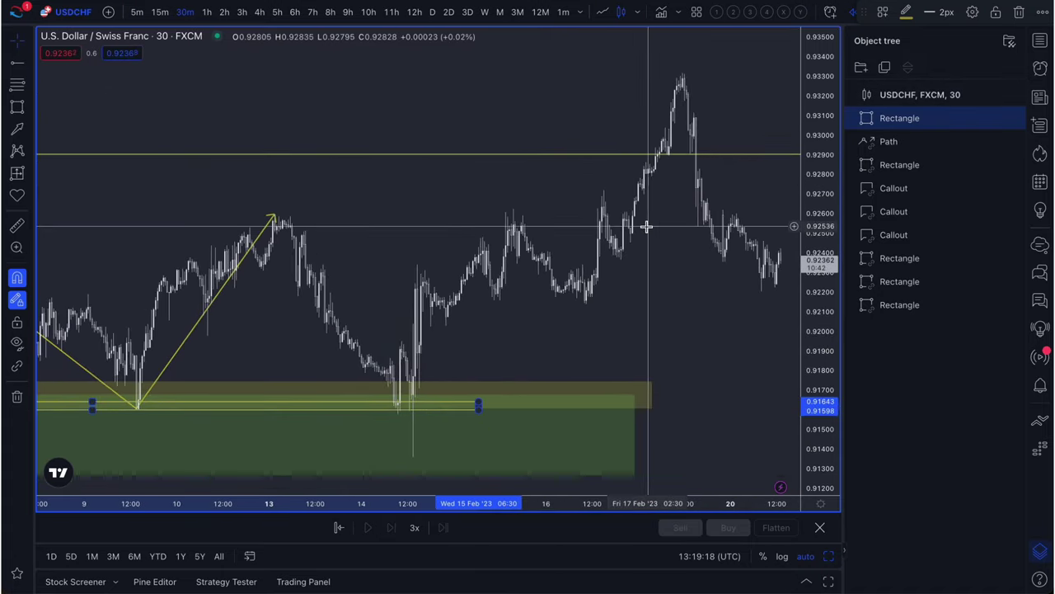
{"action": "scroll", "coordinate": [573, 351], "scroll_direction": "down", "scroll_amount": 2}
{"action": "scroll", "coordinate": [594, 338], "scroll_direction": "down", "scroll_amount": 3}
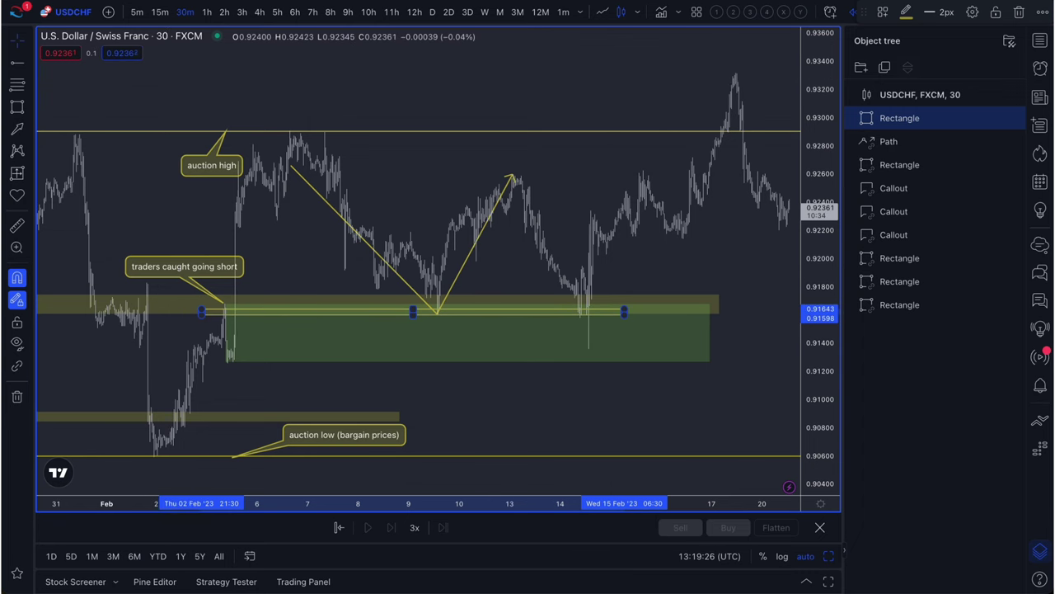
Switch to Discord to review the chart shared in discussion-room on 06/02/2023 14:51, and return to TradingView.
{"action": "key", "text": "ctrl+Tab"}
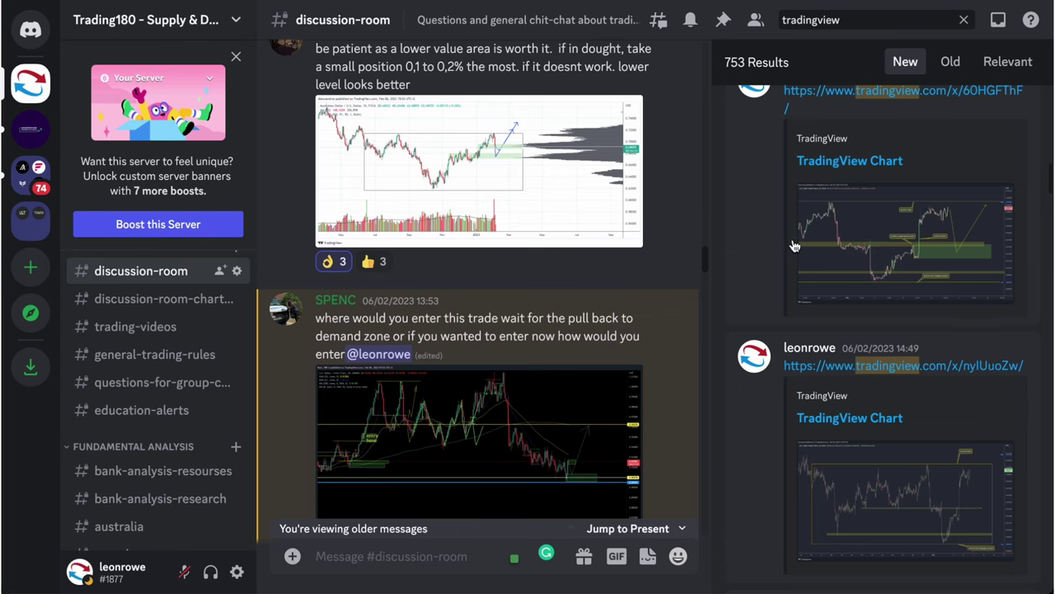
{"action": "scroll", "coordinate": [879, 264], "scroll_direction": "up", "scroll_amount": 2}
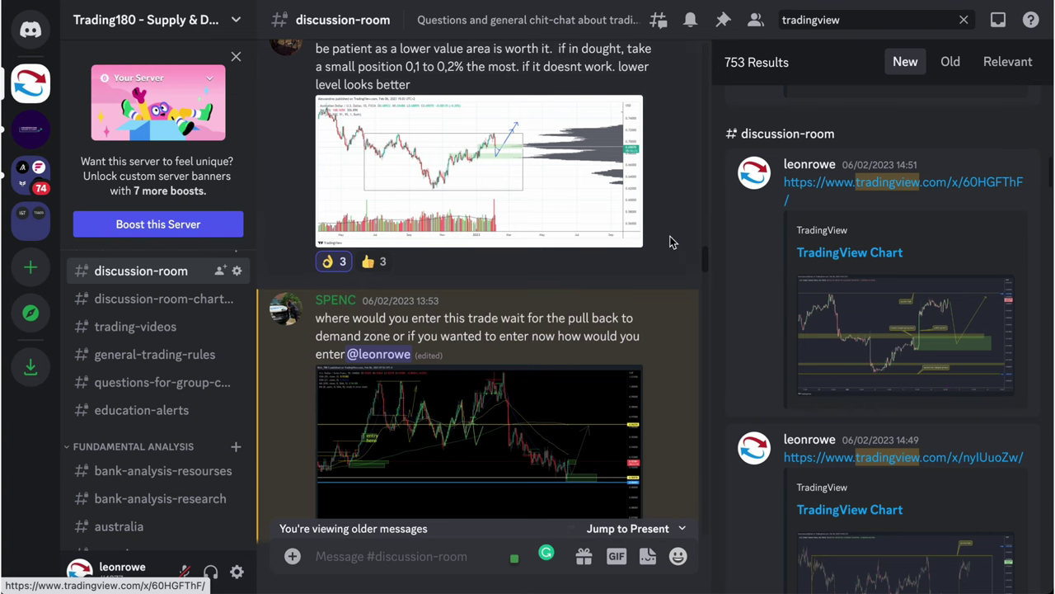
{"action": "left_click", "coordinate": [152, 7]}
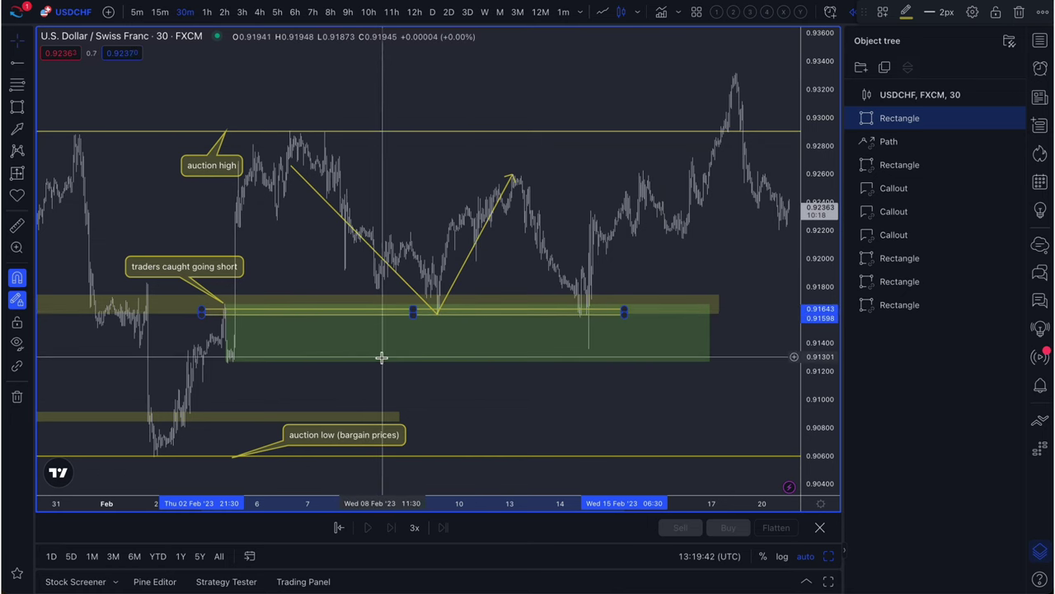
Adjust the thin rectangle's upper edge to 0.91646, keeping its lower edge at 0.91598.
{"action": "scroll", "coordinate": [382, 357], "scroll_direction": "down", "scroll_amount": 2}
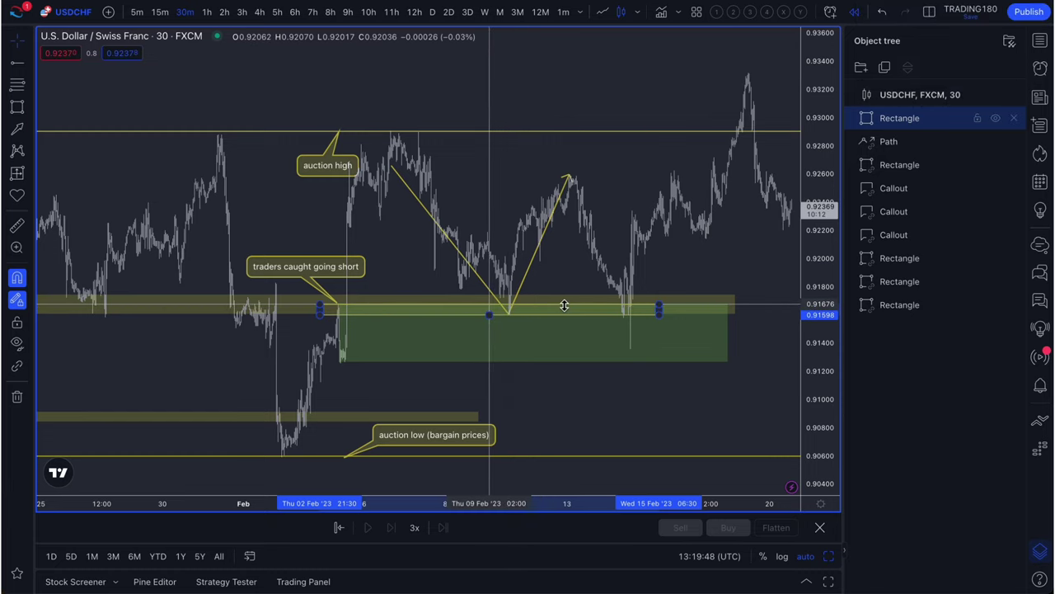
{"action": "left_click", "coordinate": [511, 312]}
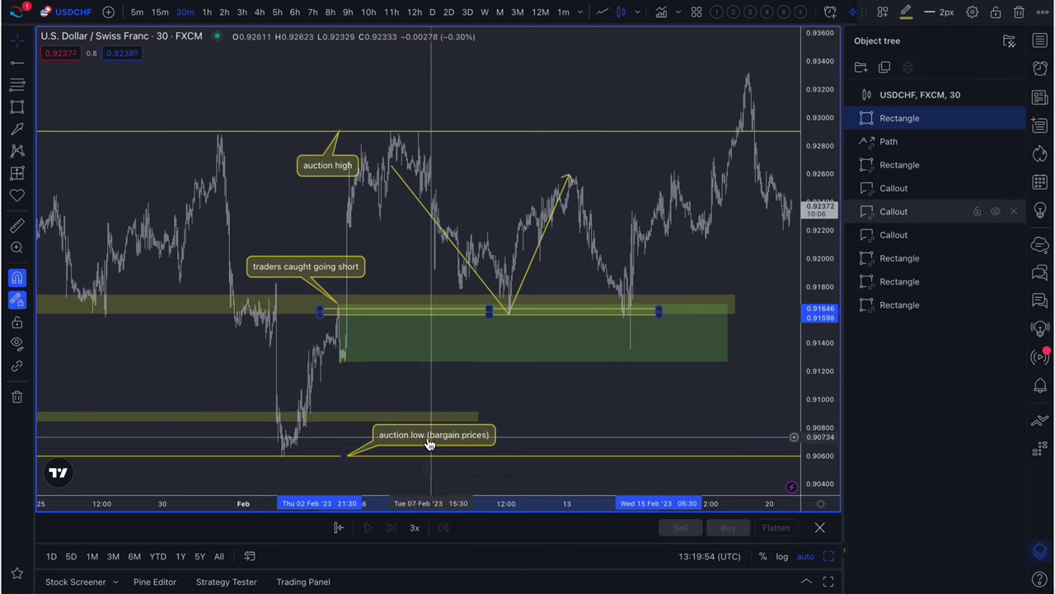
{"action": "mouse_move", "coordinate": [429, 452]}
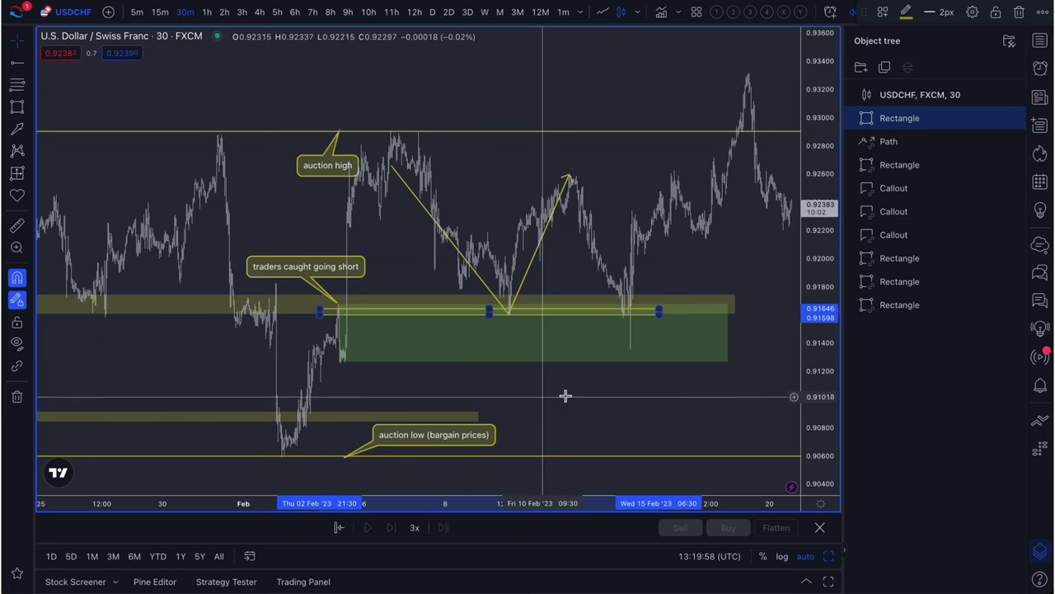
On the daily chart, draw a rectangle from the 2 February low to 3 March, between 0.90591 and 0.90926.
{"action": "scroll", "coordinate": [569, 394], "scroll_direction": "down", "scroll_amount": 5}
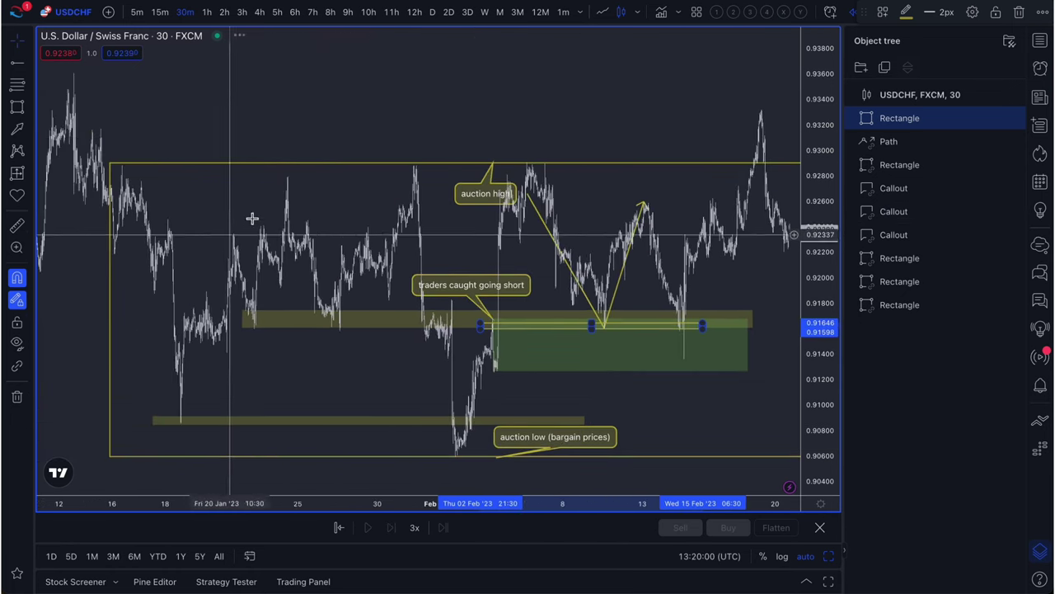
{"action": "left_click", "coordinate": [432, 13]}
{"action": "scroll", "coordinate": [597, 178], "scroll_direction": "up", "scroll_amount": 10}
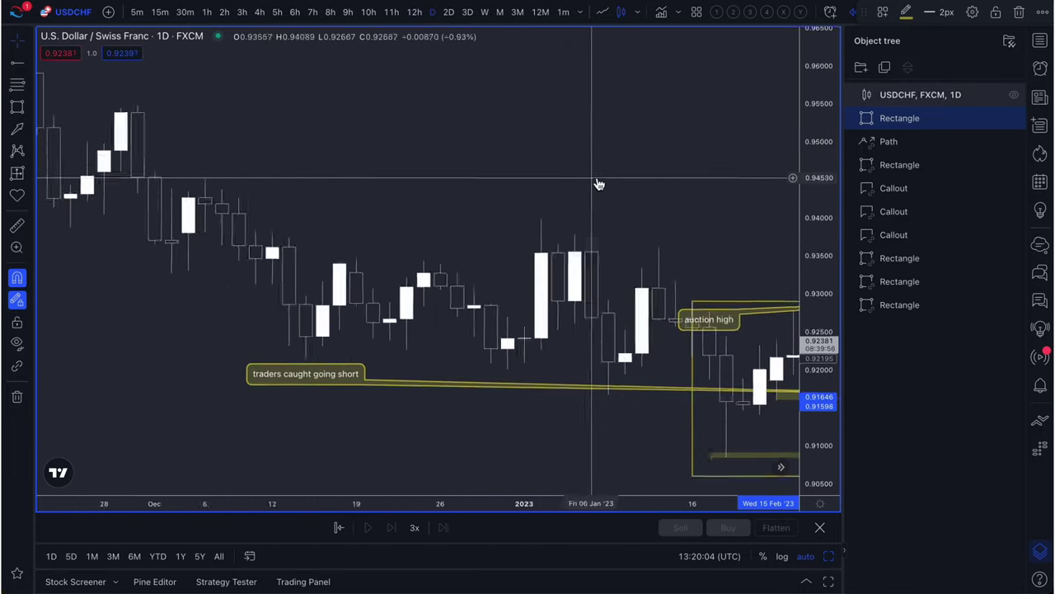
{"action": "scroll", "coordinate": [599, 181], "scroll_direction": "right", "scroll_amount": 10}
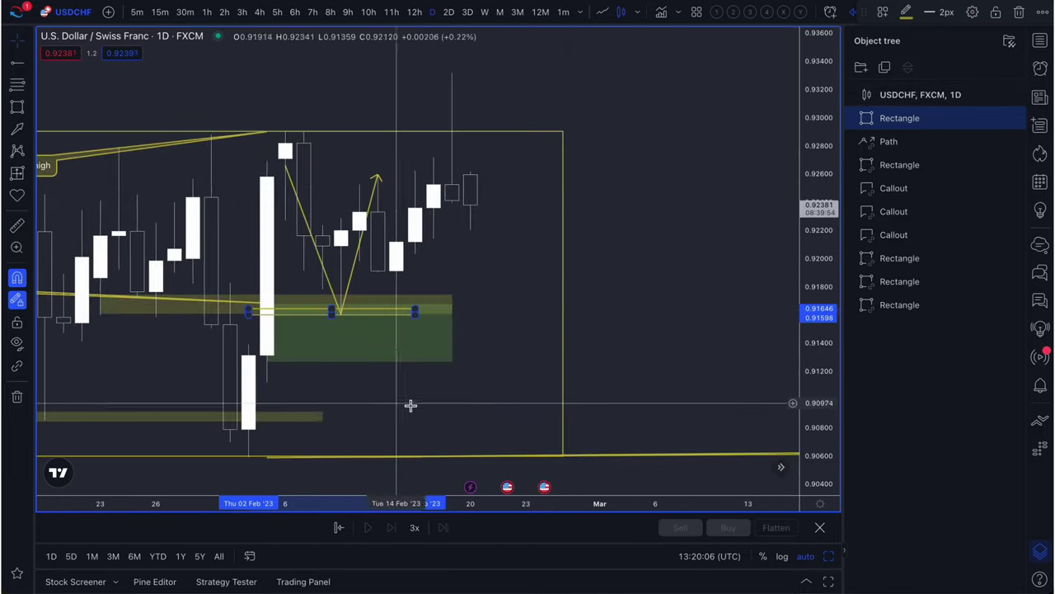
{"action": "scroll", "coordinate": [411, 405], "scroll_direction": "left", "scroll_amount": 5}
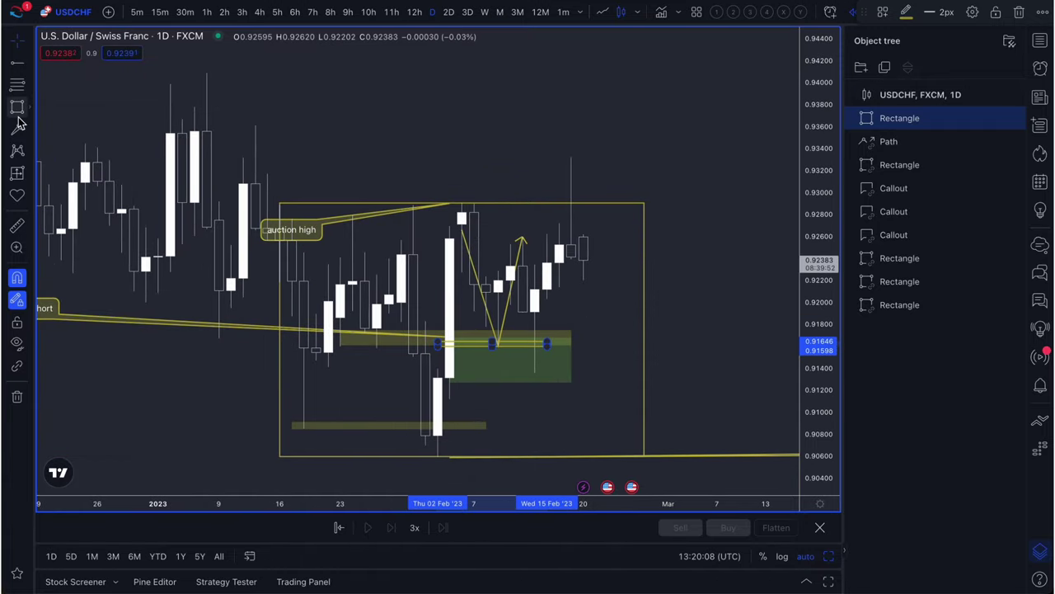
{"action": "left_click", "coordinate": [17, 109]}
{"action": "left_click", "coordinate": [437, 456]}
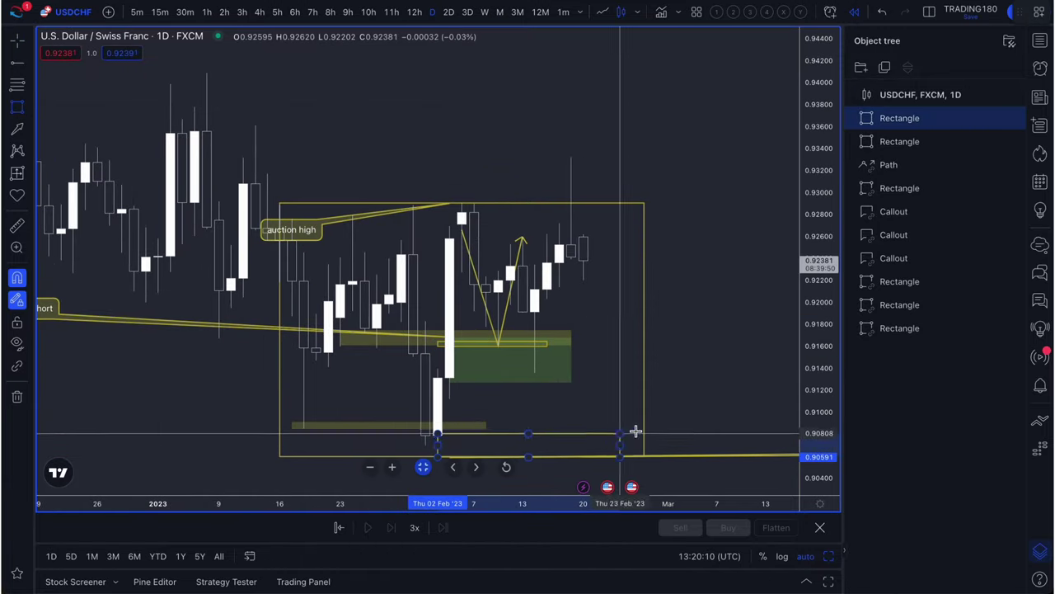
{"action": "left_click", "coordinate": [694, 420]}
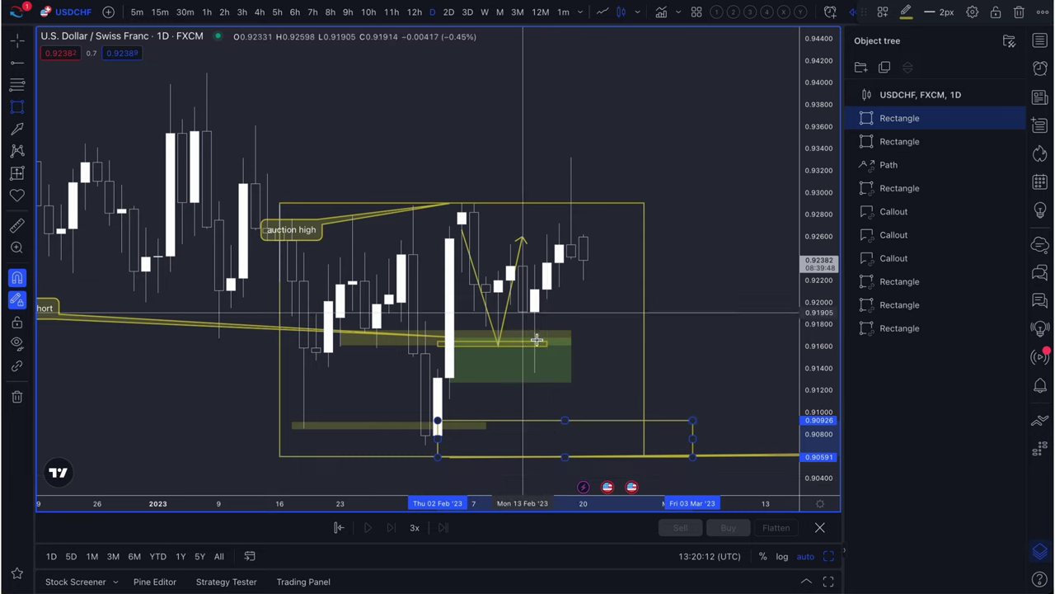
Draw a thin rectangle between 6 March and the 9 January low, spanning 0.91670 to 0.91636.
{"action": "left_click", "coordinate": [699, 342]}
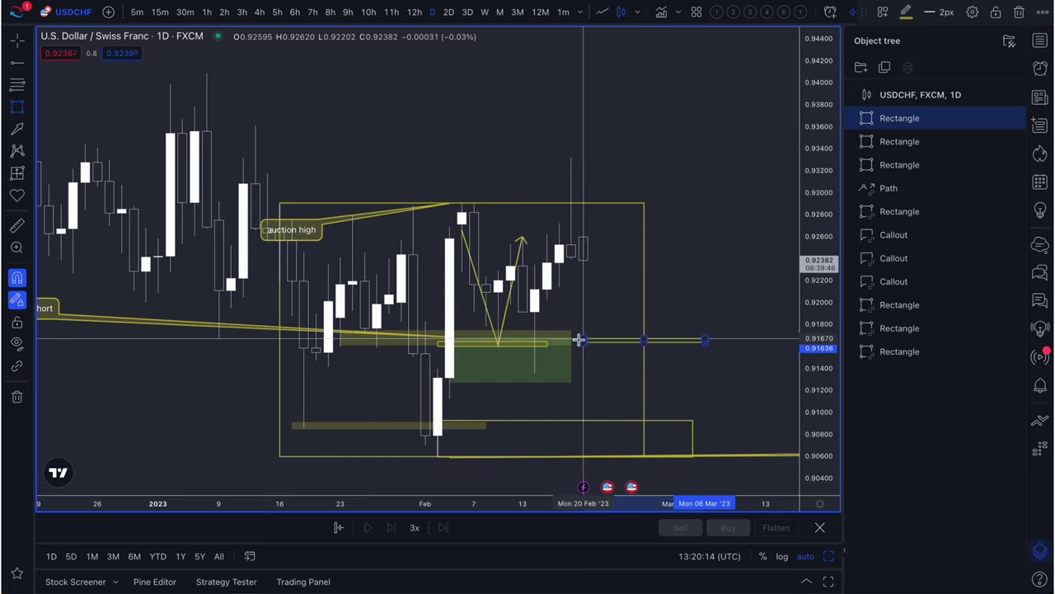
{"action": "left_click", "coordinate": [220, 336]}
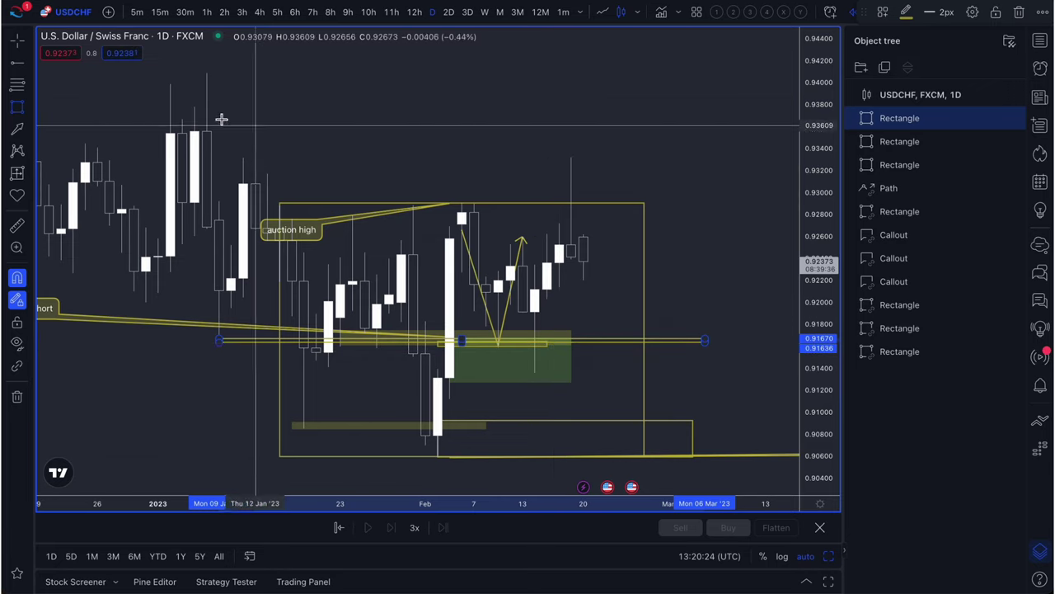
Switch the chart to the 30-minute timeframe and brush circles around the 14 February reaction zone and the lower zone near 0.90800.
{"action": "left_click", "coordinate": [185, 12]}
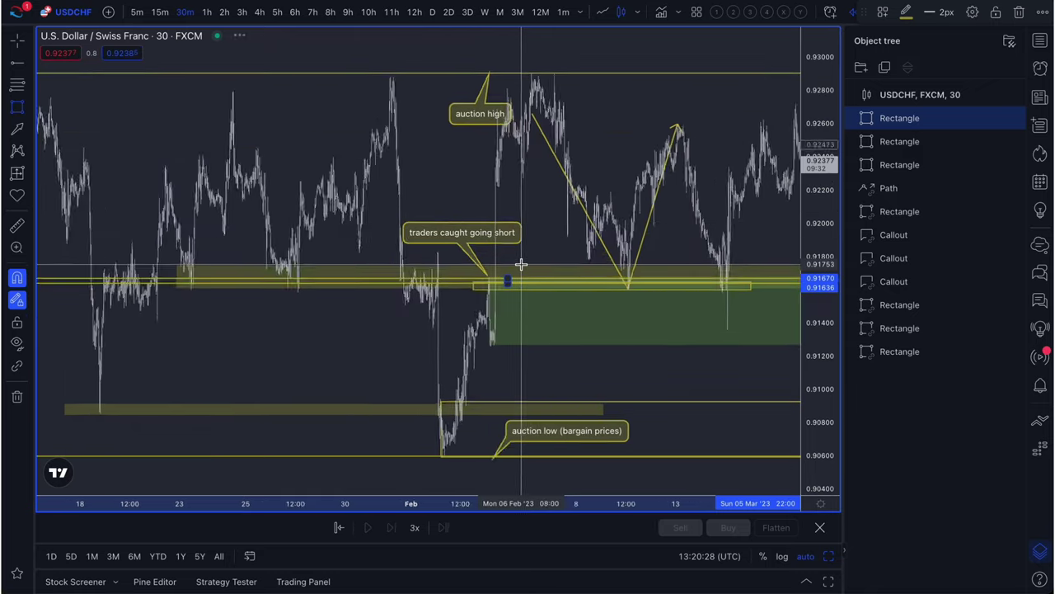
{"action": "scroll", "coordinate": [673, 297], "scroll_direction": "up", "scroll_amount": 5}
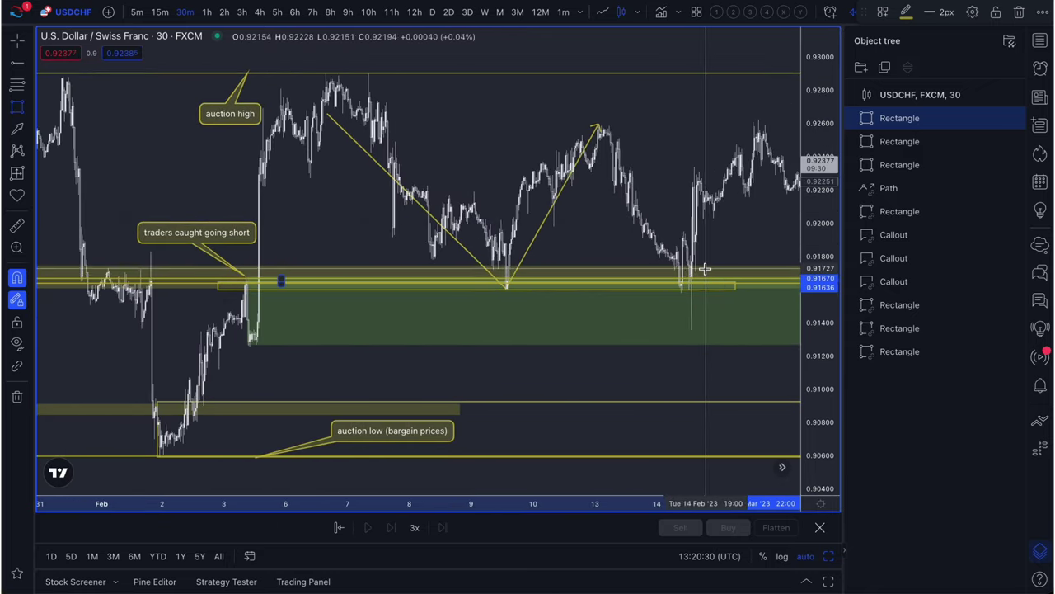
{"action": "left_click", "coordinate": [28, 111]}
{"action": "left_click", "coordinate": [72, 108]}
{"action": "scroll", "coordinate": [342, 228], "scroll_direction": "down", "scroll_amount": 5}
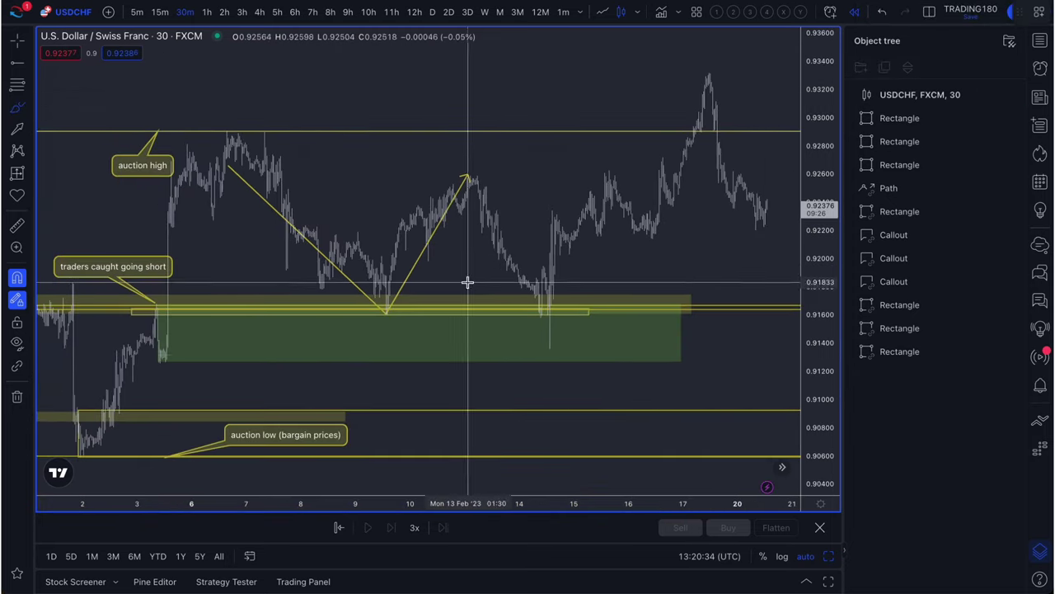
{"action": "mouse_move", "coordinate": [586, 412]}
{"action": "left_mouse_down"}
{"action": "mouse_move", "coordinate": [589, 454]}
{"action": "mouse_move", "coordinate": [569, 410]}
{"action": "left_mouse_up"}
{"action": "mouse_move", "coordinate": [587, 293]}
{"action": "left_mouse_down"}
{"action": "mouse_move", "coordinate": [547, 329]}
{"action": "mouse_move", "coordinate": [574, 295]}
{"action": "left_mouse_up"}
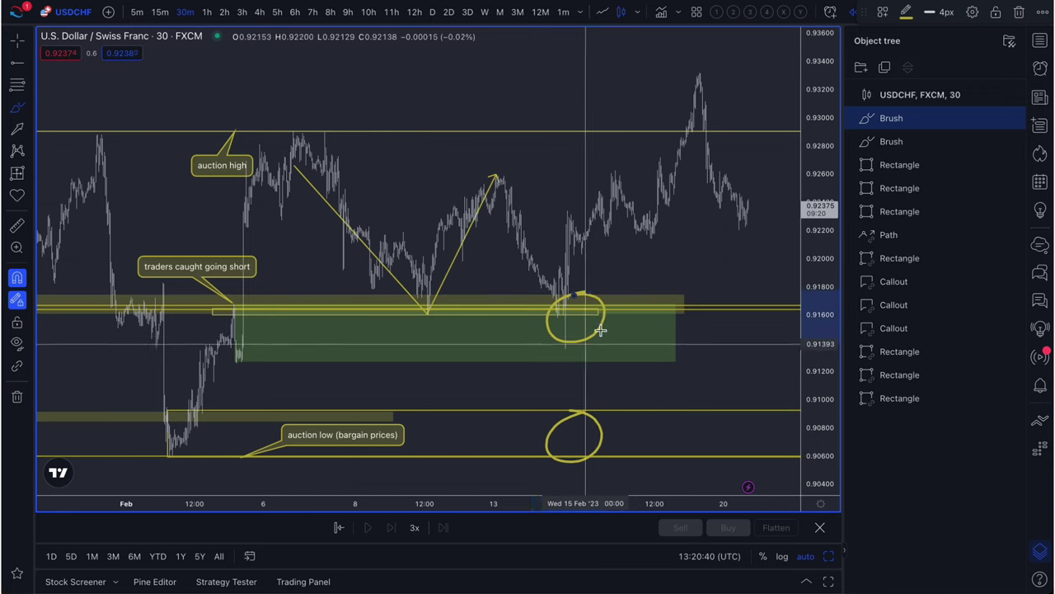
Brush an arrow to the upper circle with a ringed "0,5" beside it, and a larger ring with its own arrow around the lower circle.
{"action": "left_click_drag", "start_coordinate": [656, 268], "coordinate": [587, 307]}
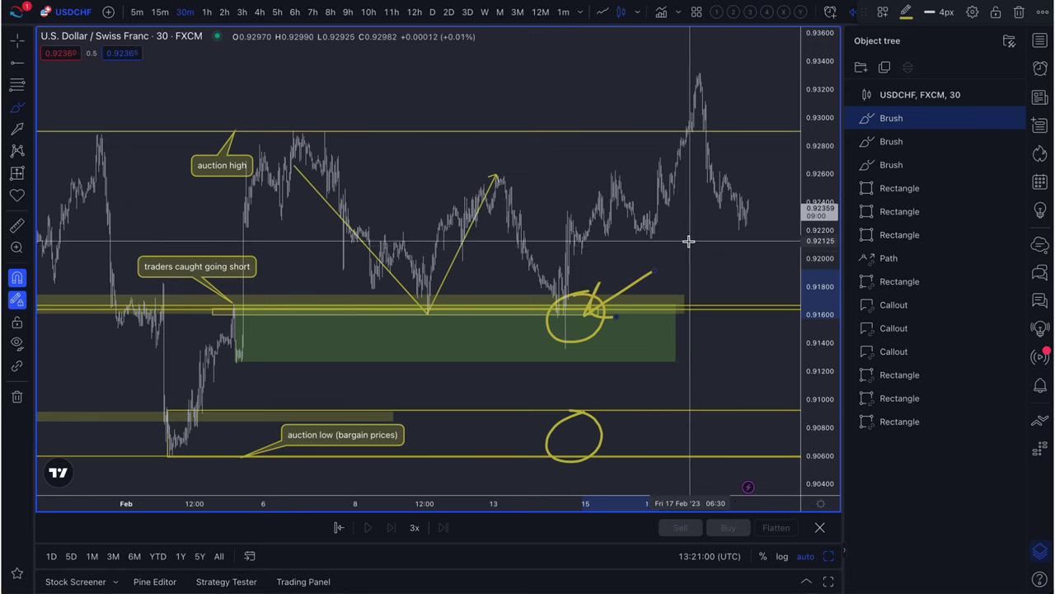
{"action": "left_click_drag", "start_coordinate": [687, 242], "coordinate": [721, 274]}
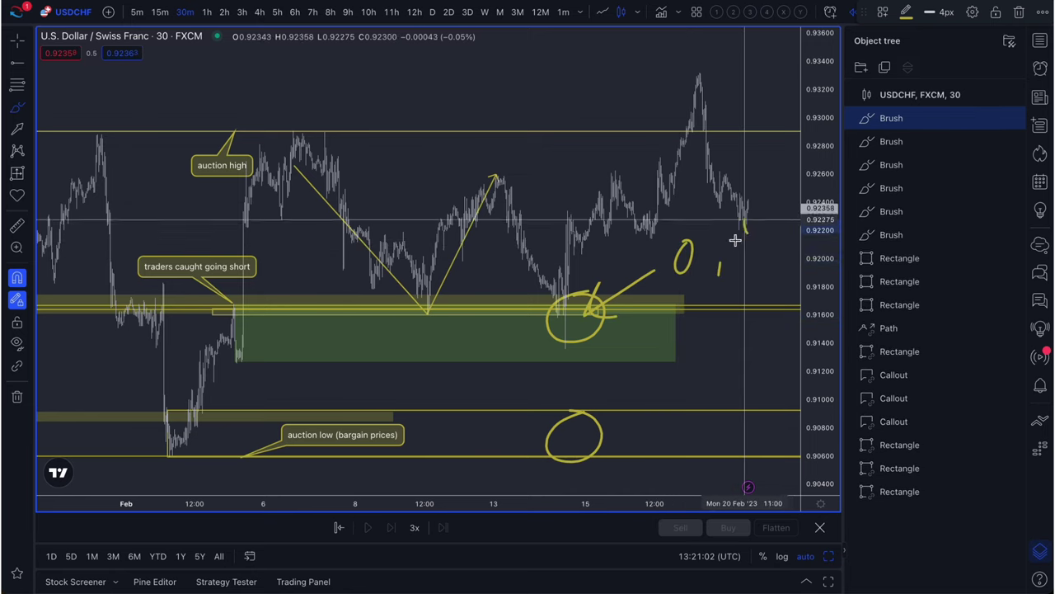
{"action": "mouse_move", "coordinate": [747, 237]}
{"action": "left_mouse_down"}
{"action": "mouse_move", "coordinate": [729, 265]}
{"action": "mouse_move", "coordinate": [737, 278]}
{"action": "mouse_move", "coordinate": [727, 218]}
{"action": "left_mouse_up"}
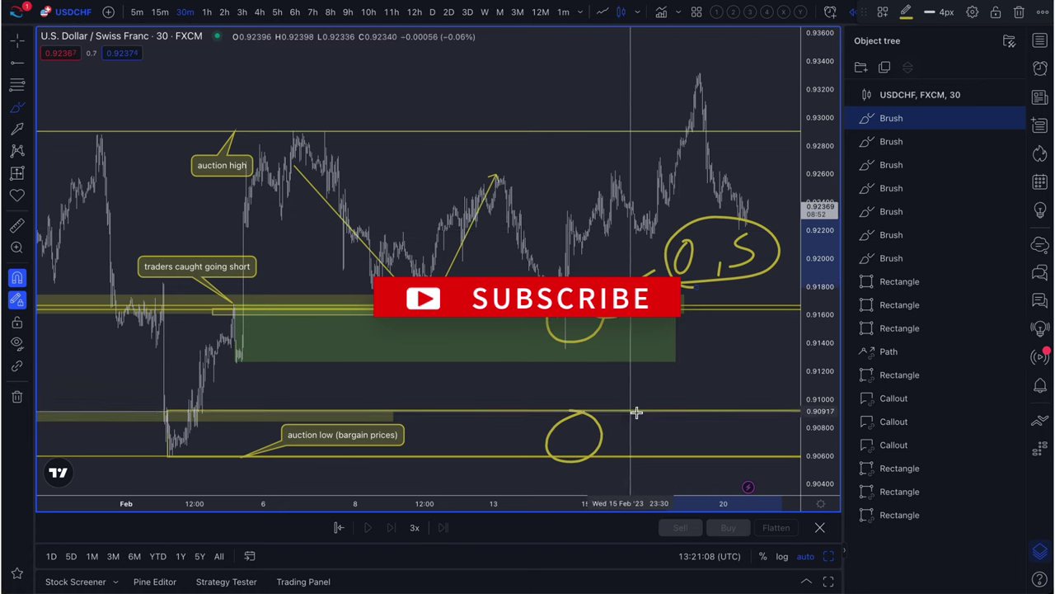
{"action": "mouse_move", "coordinate": [622, 400]}
{"action": "left_mouse_down"}
{"action": "mouse_move", "coordinate": [522, 446]}
{"action": "mouse_move", "coordinate": [589, 404]}
{"action": "left_mouse_up"}
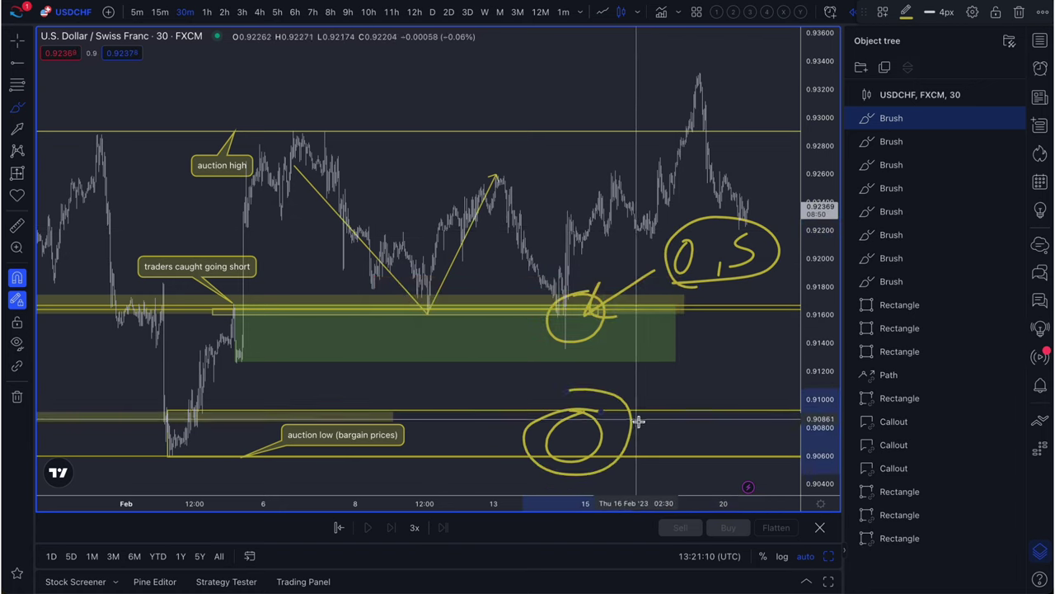
{"action": "left_click_drag", "start_coordinate": [731, 373], "coordinate": [633, 406]}
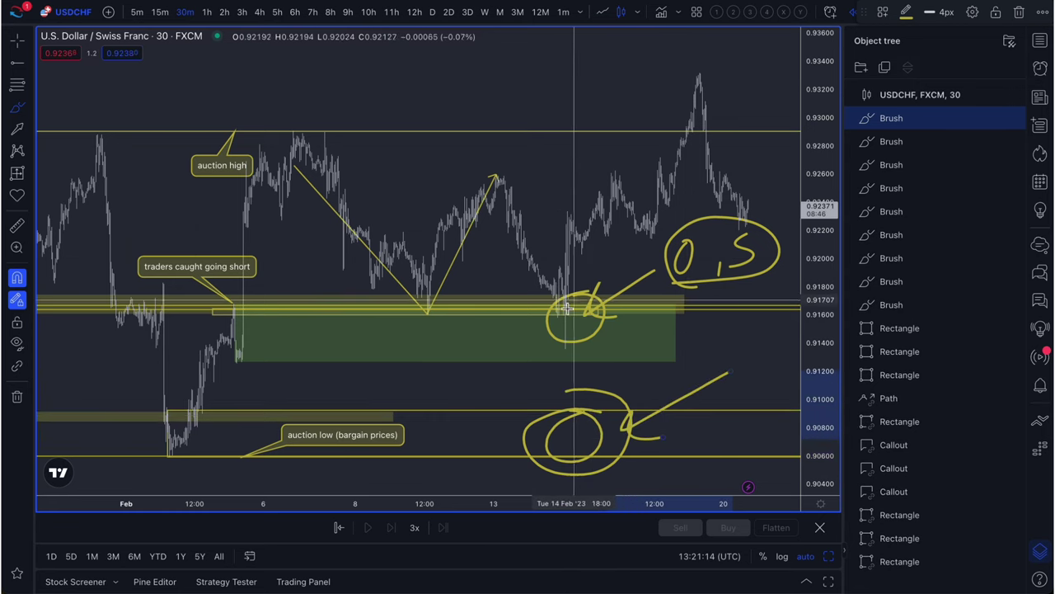
Brush a rally arrow from the upper zone past the auction high, plus an alternative drop to the lower zone and rally to the auction high.
{"action": "mouse_move", "coordinate": [567, 306]}
{"action": "left_mouse_down"}
{"action": "mouse_move", "coordinate": [646, 146]}
{"action": "mouse_move", "coordinate": [627, 155]}
{"action": "left_mouse_up"}
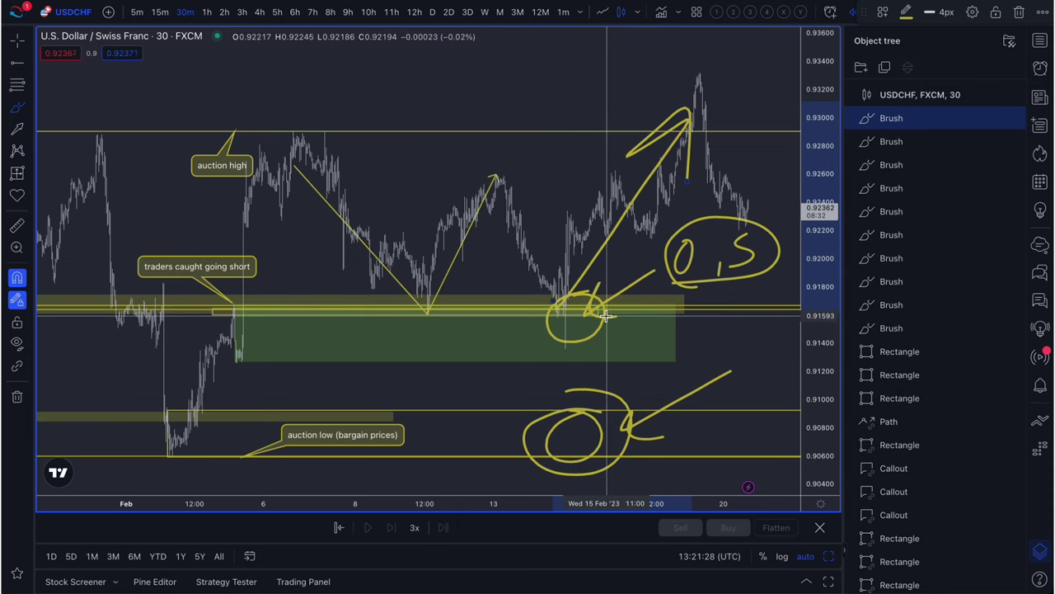
{"action": "mouse_move", "coordinate": [606, 316]}
{"action": "left_mouse_down"}
{"action": "mouse_move", "coordinate": [674, 425]}
{"action": "mouse_move", "coordinate": [520, 405]}
{"action": "mouse_move", "coordinate": [723, 437]}
{"action": "mouse_move", "coordinate": [742, 325]}
{"action": "left_mouse_up"}
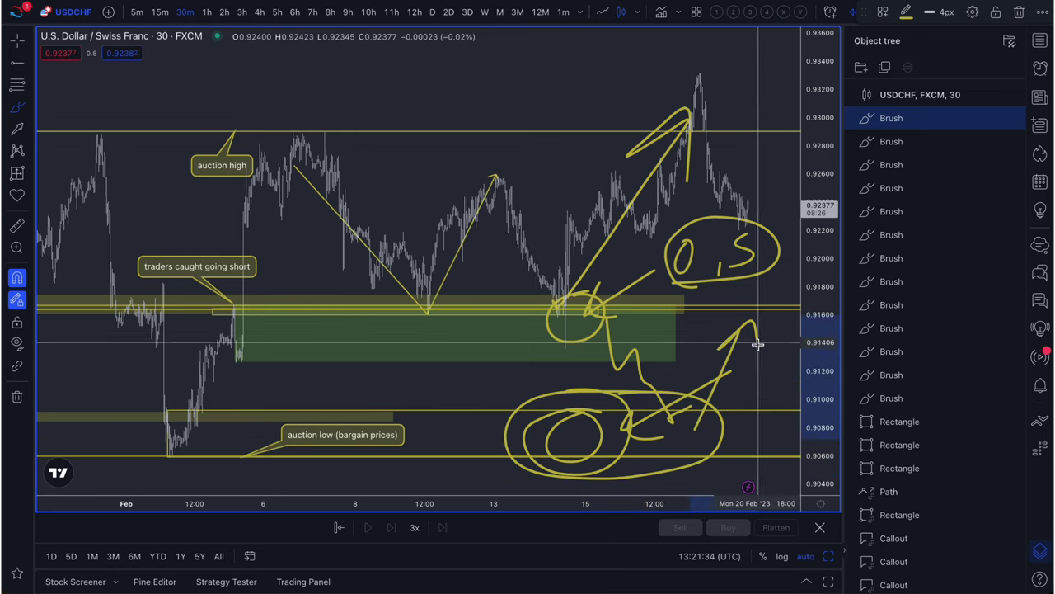
{"action": "scroll", "coordinate": [663, 414], "scroll_direction": "down", "scroll_amount": 2}
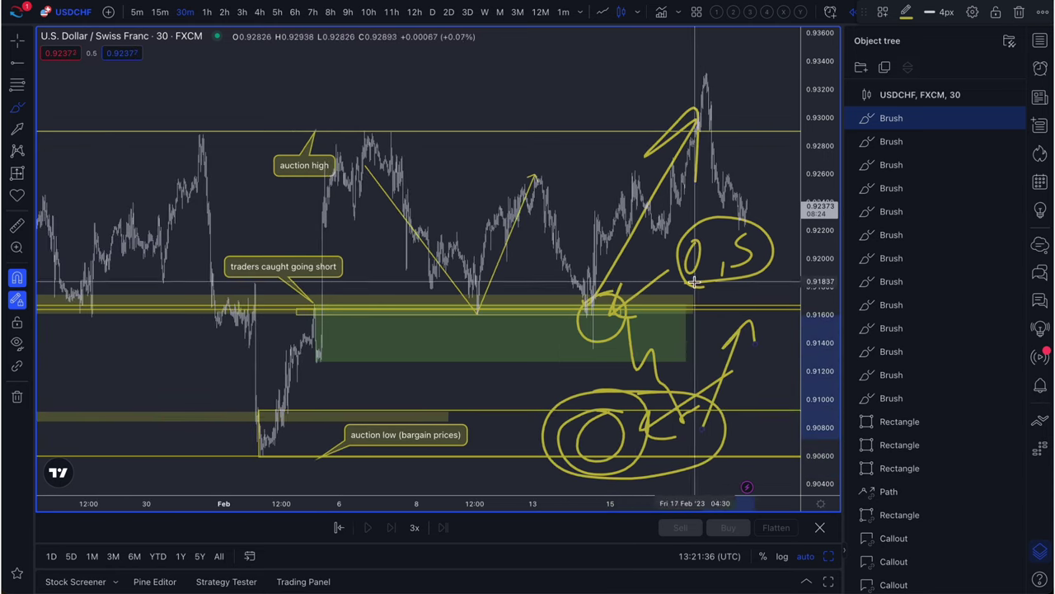
{"action": "scroll", "coordinate": [565, 331], "scroll_direction": "down", "scroll_amount": 2}
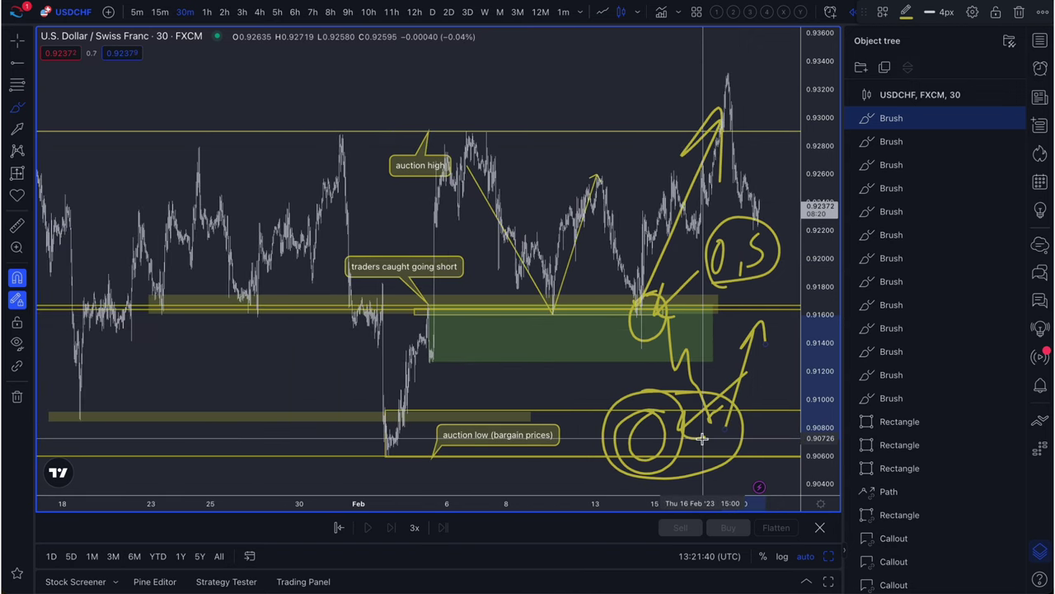
{"action": "scroll", "coordinate": [702, 437], "scroll_direction": "right", "scroll_amount": 3}
{"action": "mouse_move", "coordinate": [606, 441]}
{"action": "left_mouse_down"}
{"action": "mouse_move", "coordinate": [718, 236]}
{"action": "mouse_move", "coordinate": [709, 154]}
{"action": "left_mouse_up"}
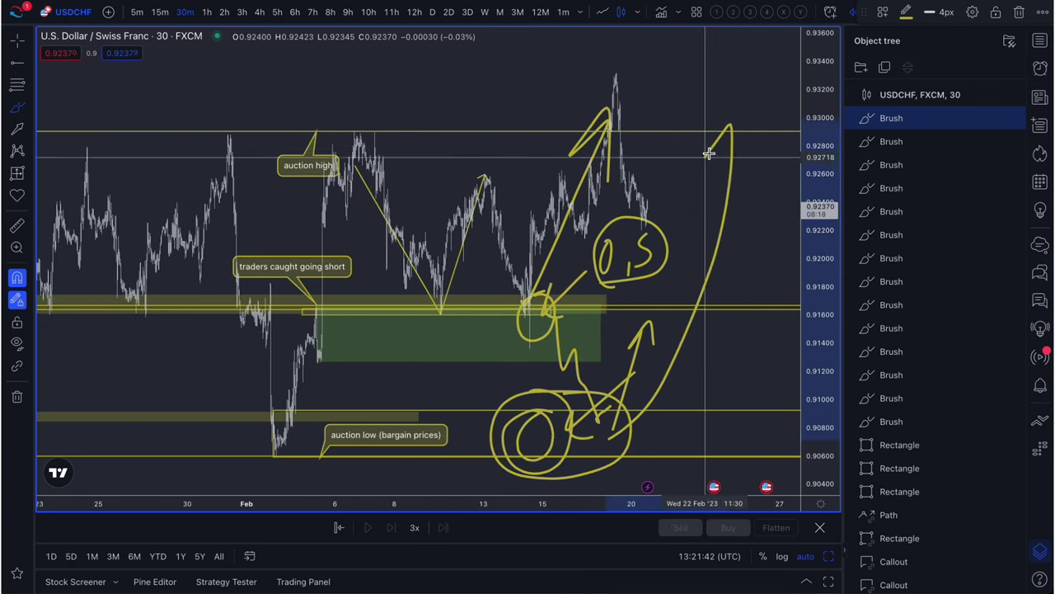
Delete all the brush drawings from the chart, keeping the rectangles, path and callouts.
{"action": "scroll", "coordinate": [609, 394], "scroll_direction": "down", "scroll_amount": 3}
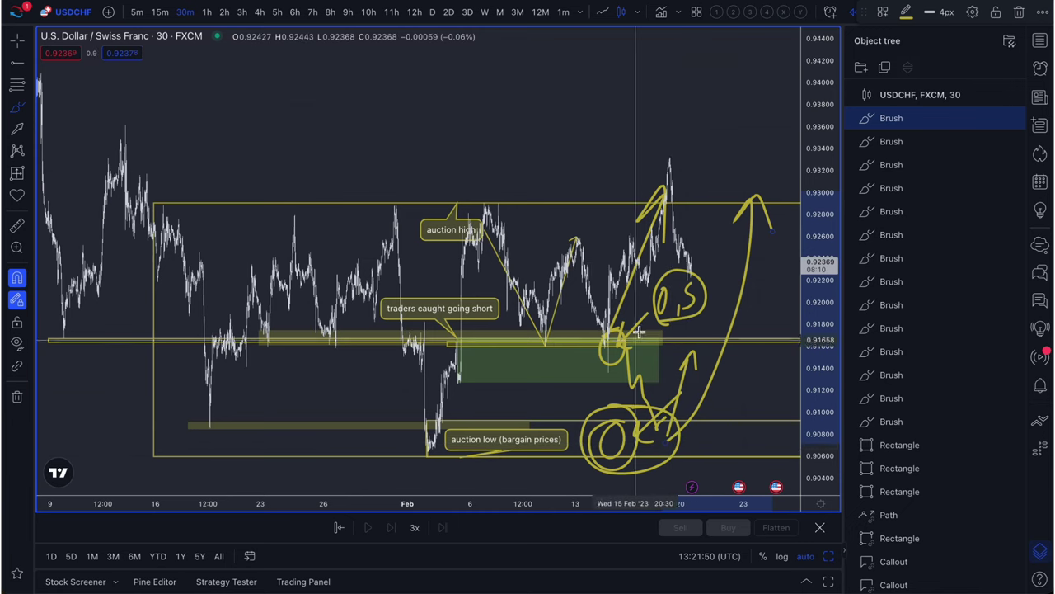
{"action": "scroll", "coordinate": [598, 286], "scroll_direction": "up", "scroll_amount": 1}
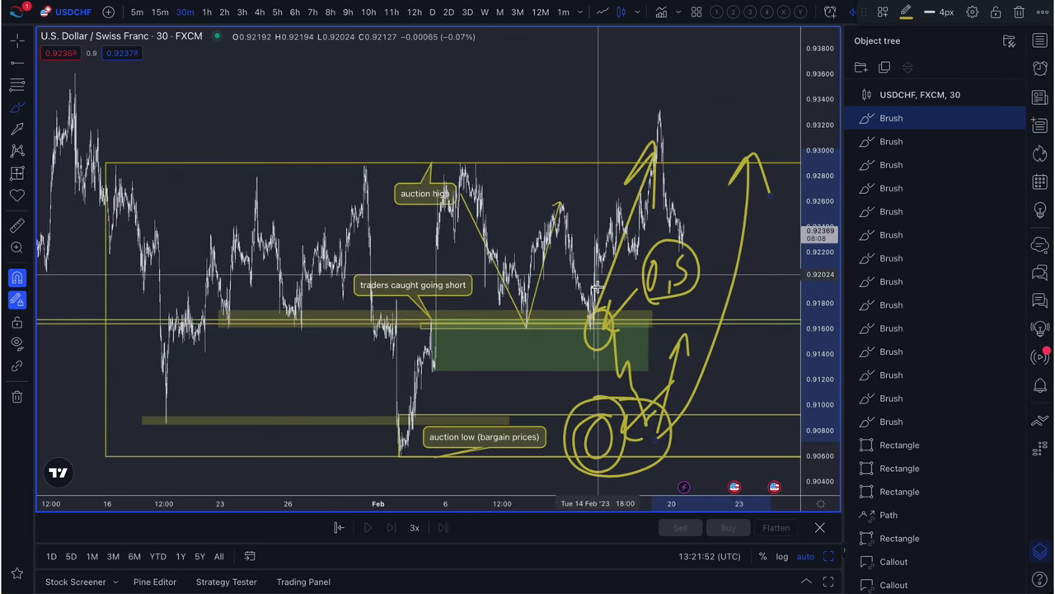
{"action": "left_click", "coordinate": [1013, 120]}
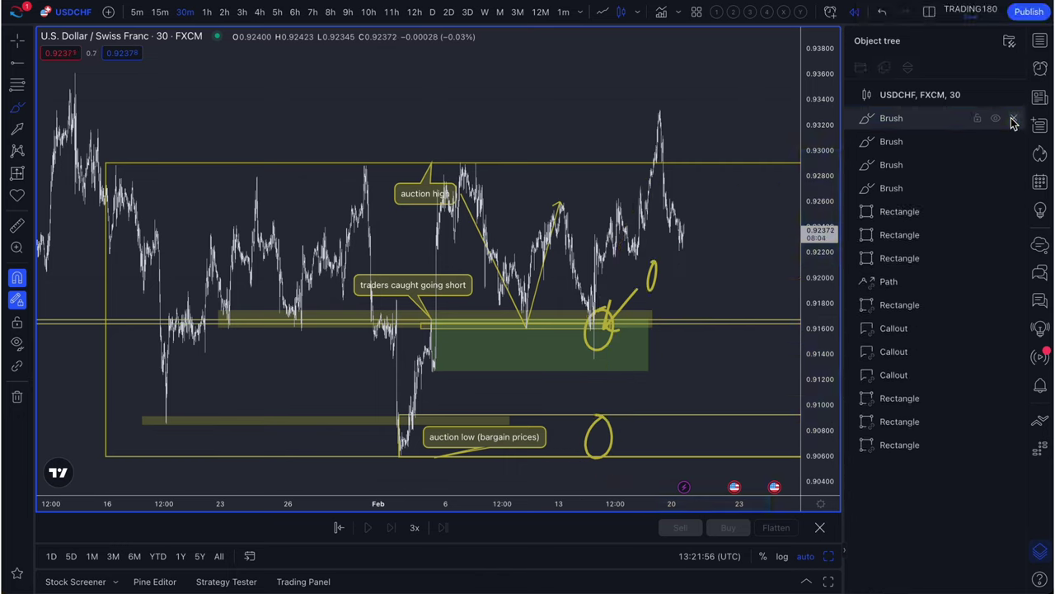
{"action": "left_click", "coordinate": [1013, 119]}
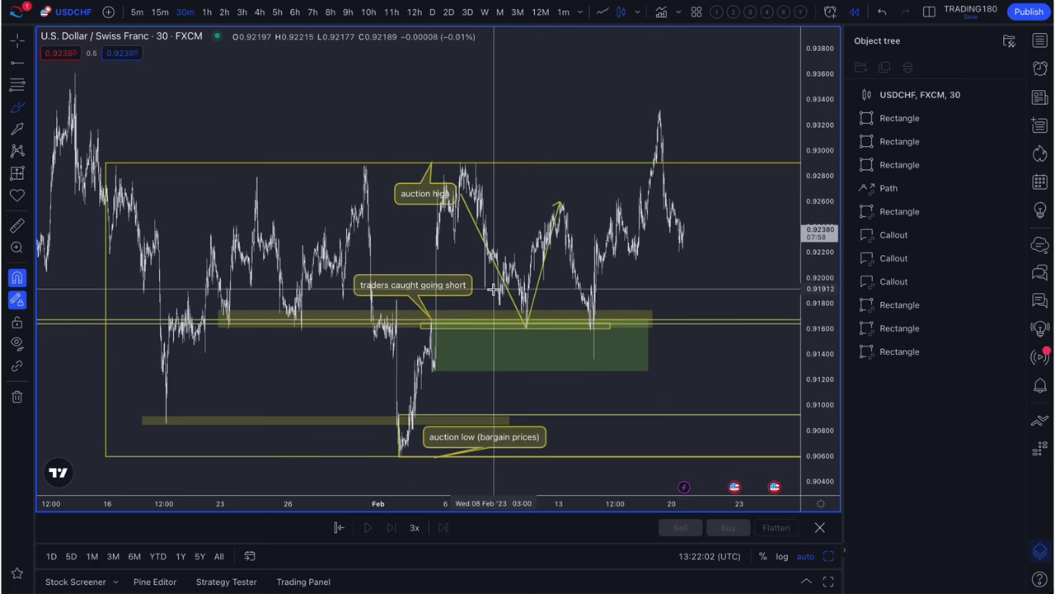
Brush circles around the 9 and 14 February lows at the demand zone, and an arc beside the sharp 3 February rise.
{"action": "scroll", "coordinate": [458, 272], "scroll_direction": "up", "scroll_amount": 3}
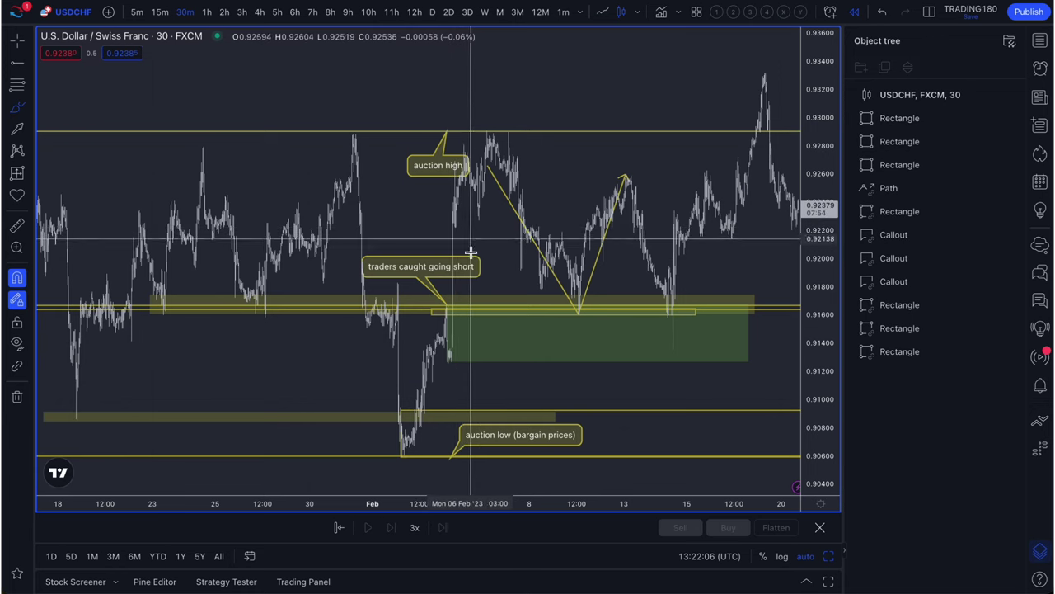
{"action": "scroll", "coordinate": [498, 330], "scroll_direction": "up", "scroll_amount": 4}
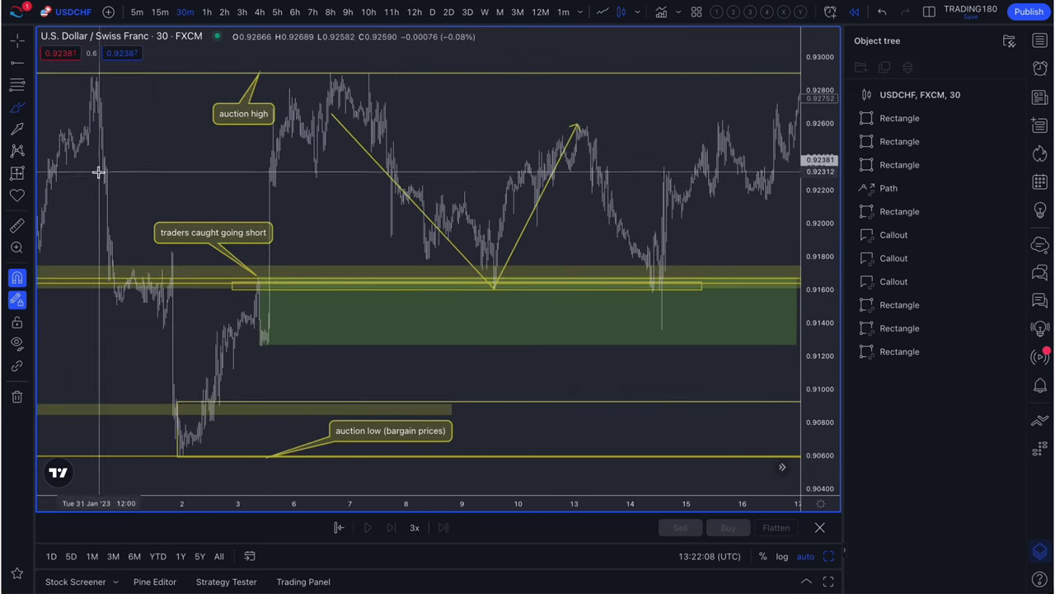
{"action": "left_click", "coordinate": [18, 117]}
{"action": "left_click_drag", "start_coordinate": [672, 289], "coordinate": [657, 295]}
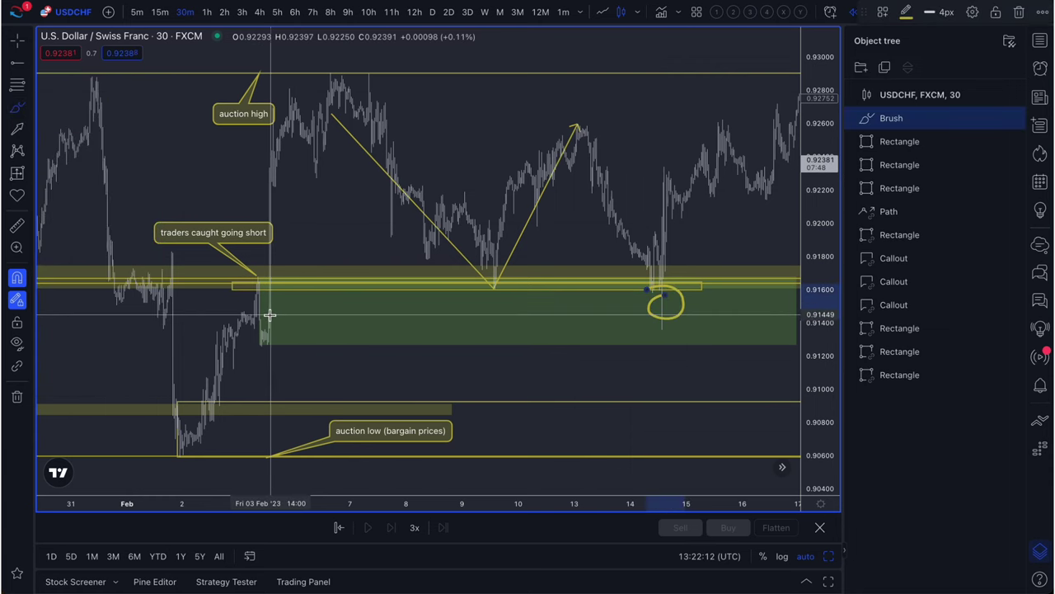
{"action": "mouse_move", "coordinate": [269, 315]}
{"action": "left_mouse_down"}
{"action": "mouse_move", "coordinate": [290, 302]}
{"action": "mouse_move", "coordinate": [284, 156]}
{"action": "left_mouse_up"}
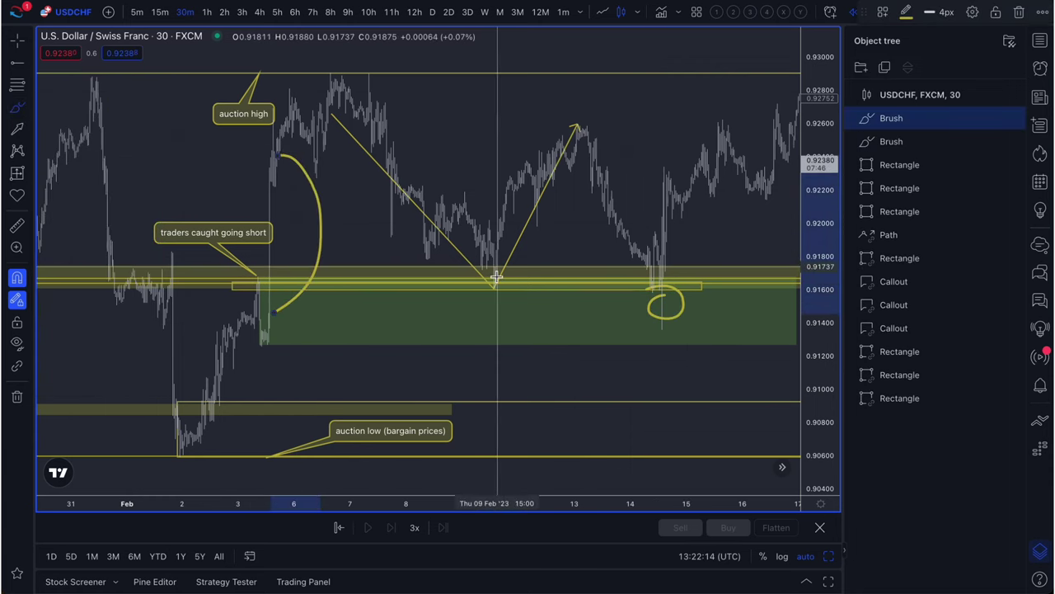
{"action": "left_click_drag", "start_coordinate": [502, 297], "coordinate": [499, 277]}
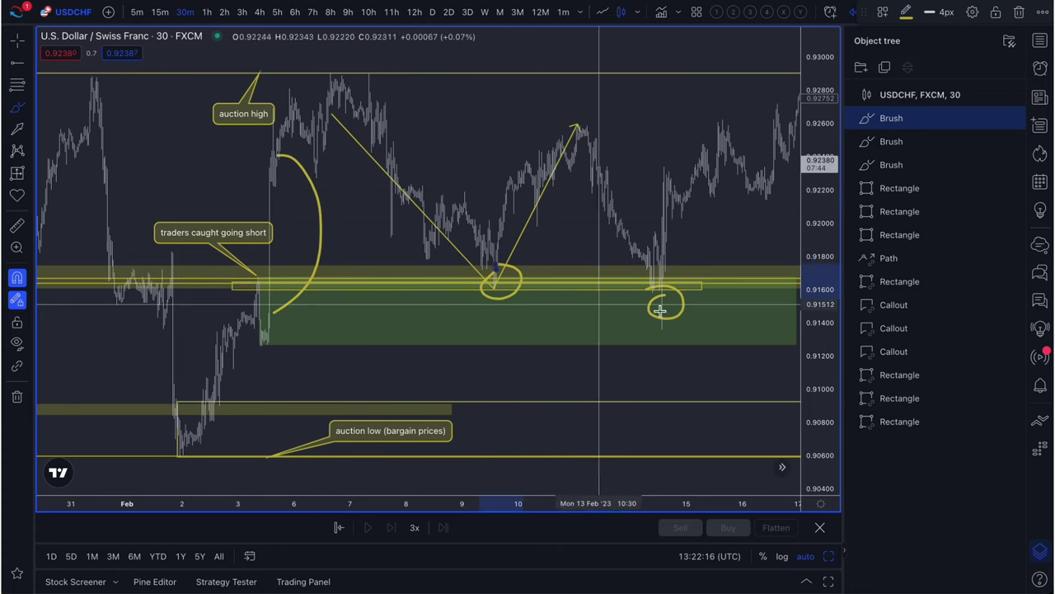
{"action": "left_click_drag", "start_coordinate": [660, 310], "coordinate": [677, 283]}
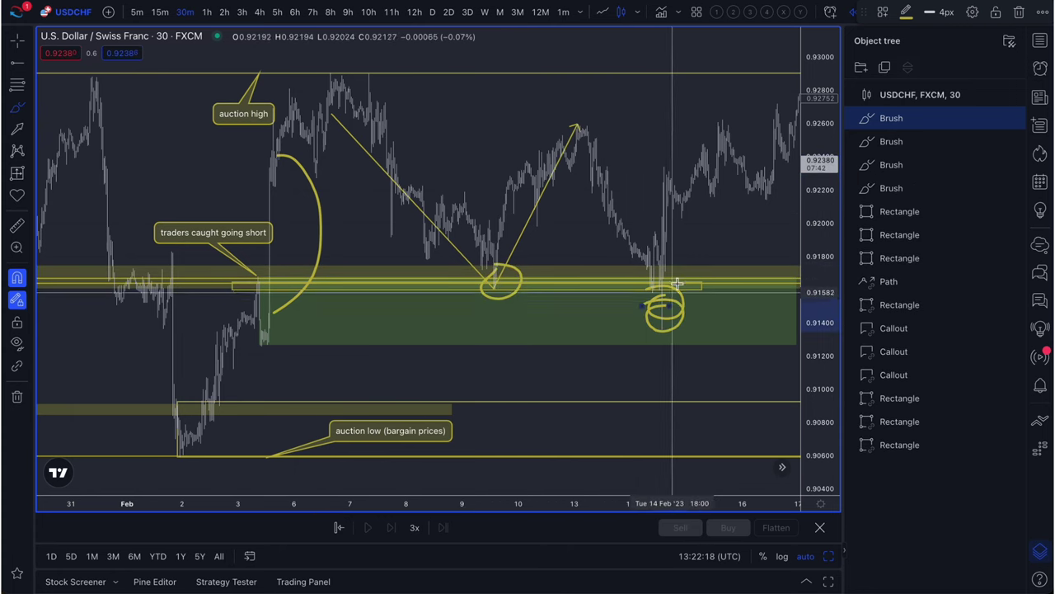
Brush an upward arrow from beside the 14 February low to just above the auction high.
{"action": "scroll", "coordinate": [680, 313], "scroll_direction": "down", "scroll_amount": 2}
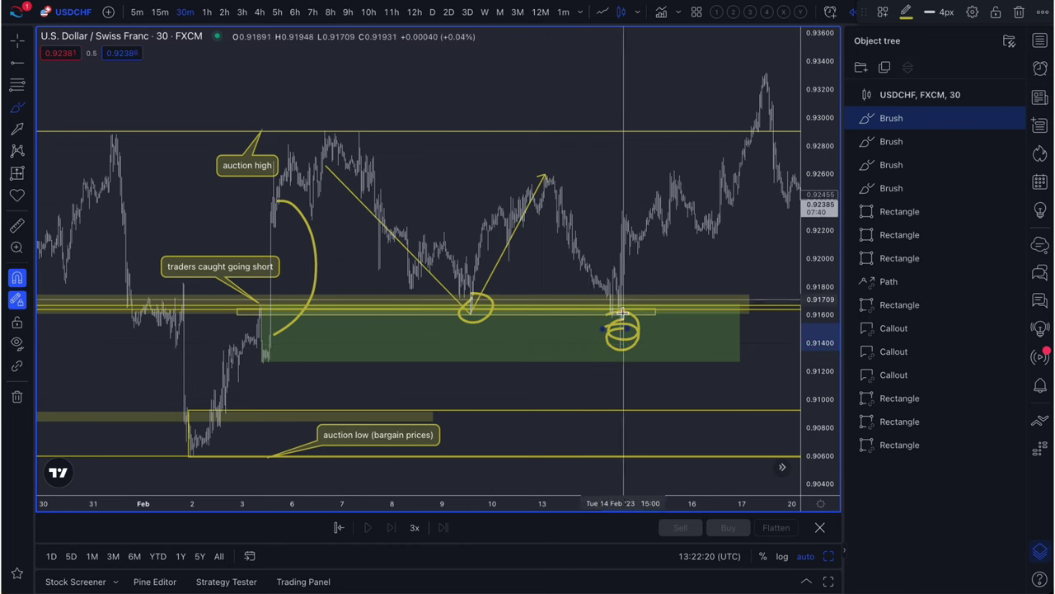
{"action": "scroll", "coordinate": [747, 280], "scroll_direction": "right", "scroll_amount": 4}
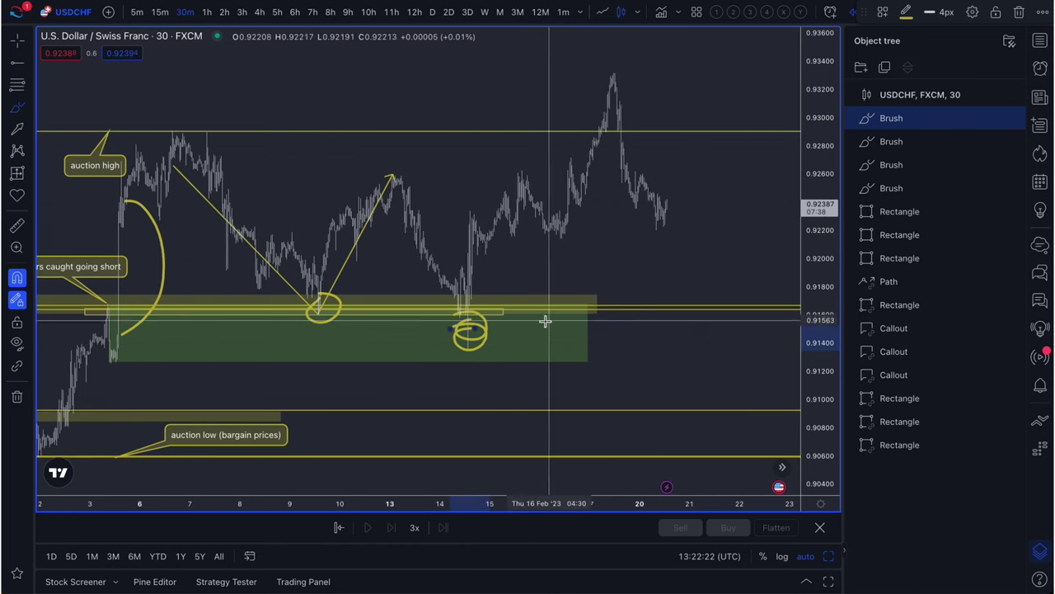
{"action": "mouse_move", "coordinate": [497, 337]}
{"action": "left_mouse_down"}
{"action": "mouse_move", "coordinate": [617, 115]}
{"action": "mouse_move", "coordinate": [595, 132]}
{"action": "left_mouse_up"}
{"action": "scroll", "coordinate": [574, 249], "scroll_direction": "down", "scroll_amount": 2}
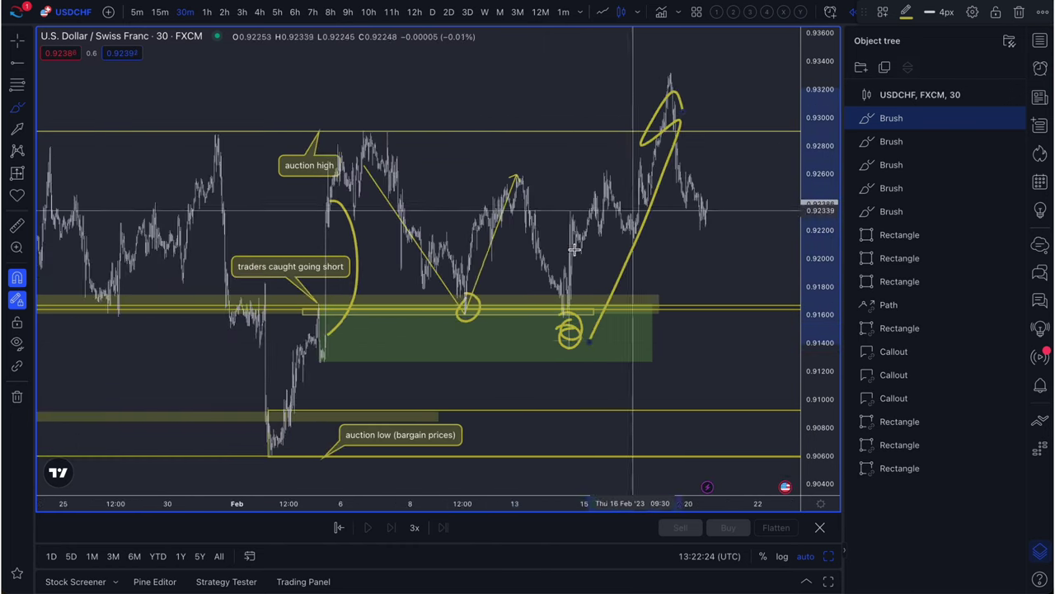
{"action": "scroll", "coordinate": [632, 288], "scroll_direction": "down", "scroll_amount": 3}
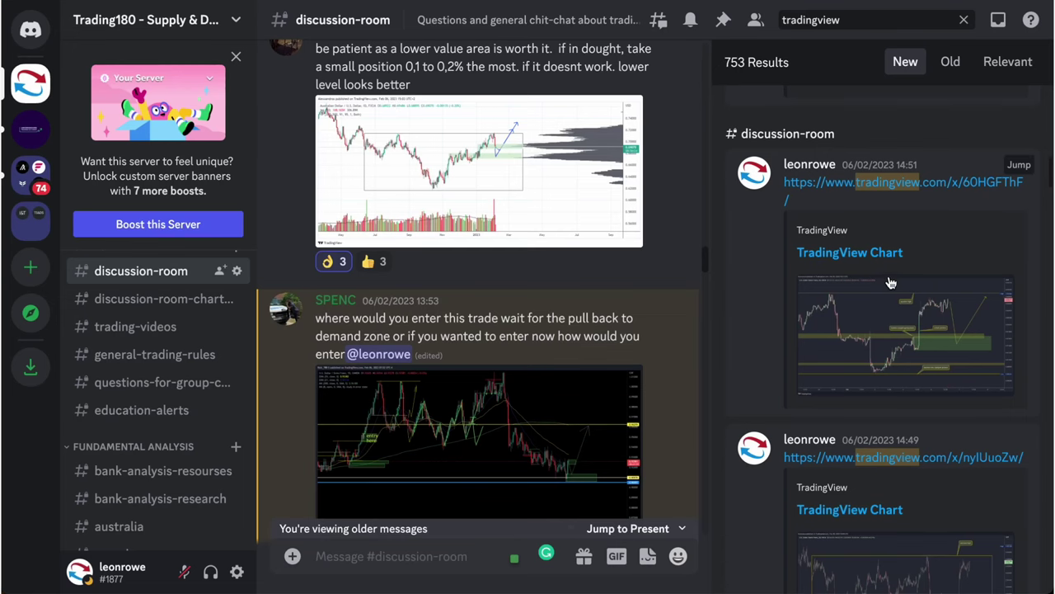
Switch to Discord and open the full-size chart image posted in discussion-room on 06/02/2023 14:51, accepting the external link.
{"action": "scroll", "coordinate": [891, 282], "scroll_direction": "up", "scroll_amount": 1}
{"action": "left_click", "coordinate": [868, 376]}
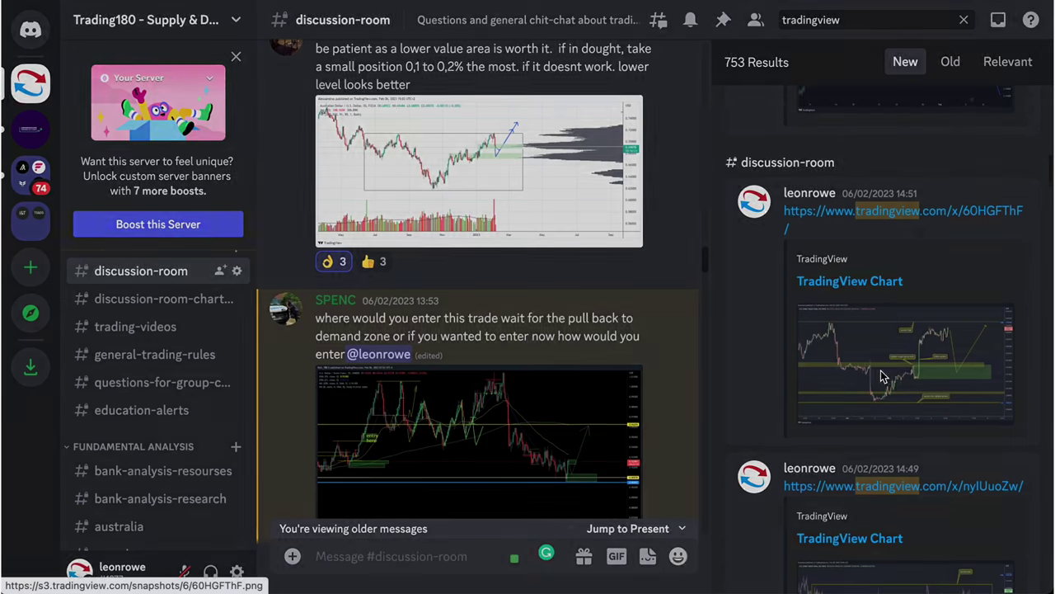
{"action": "left_click", "coordinate": [245, 505]}
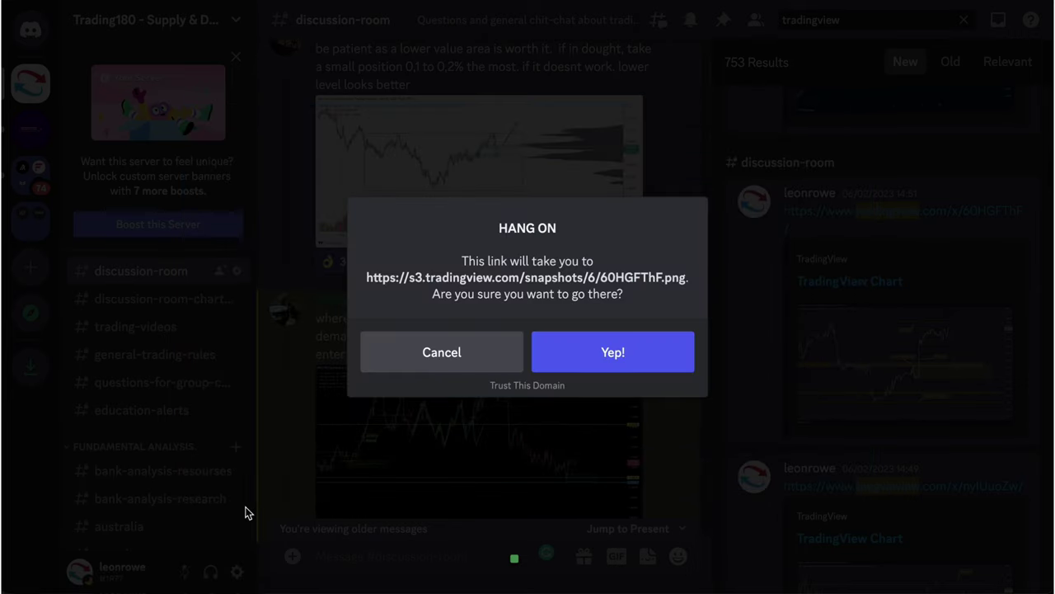
{"action": "left_click", "coordinate": [573, 371]}
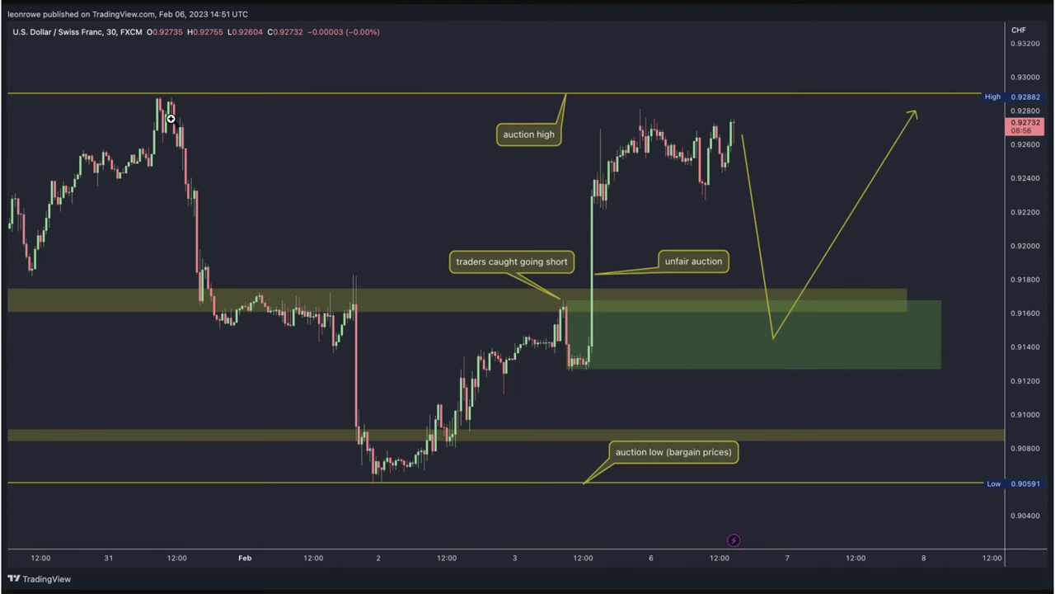